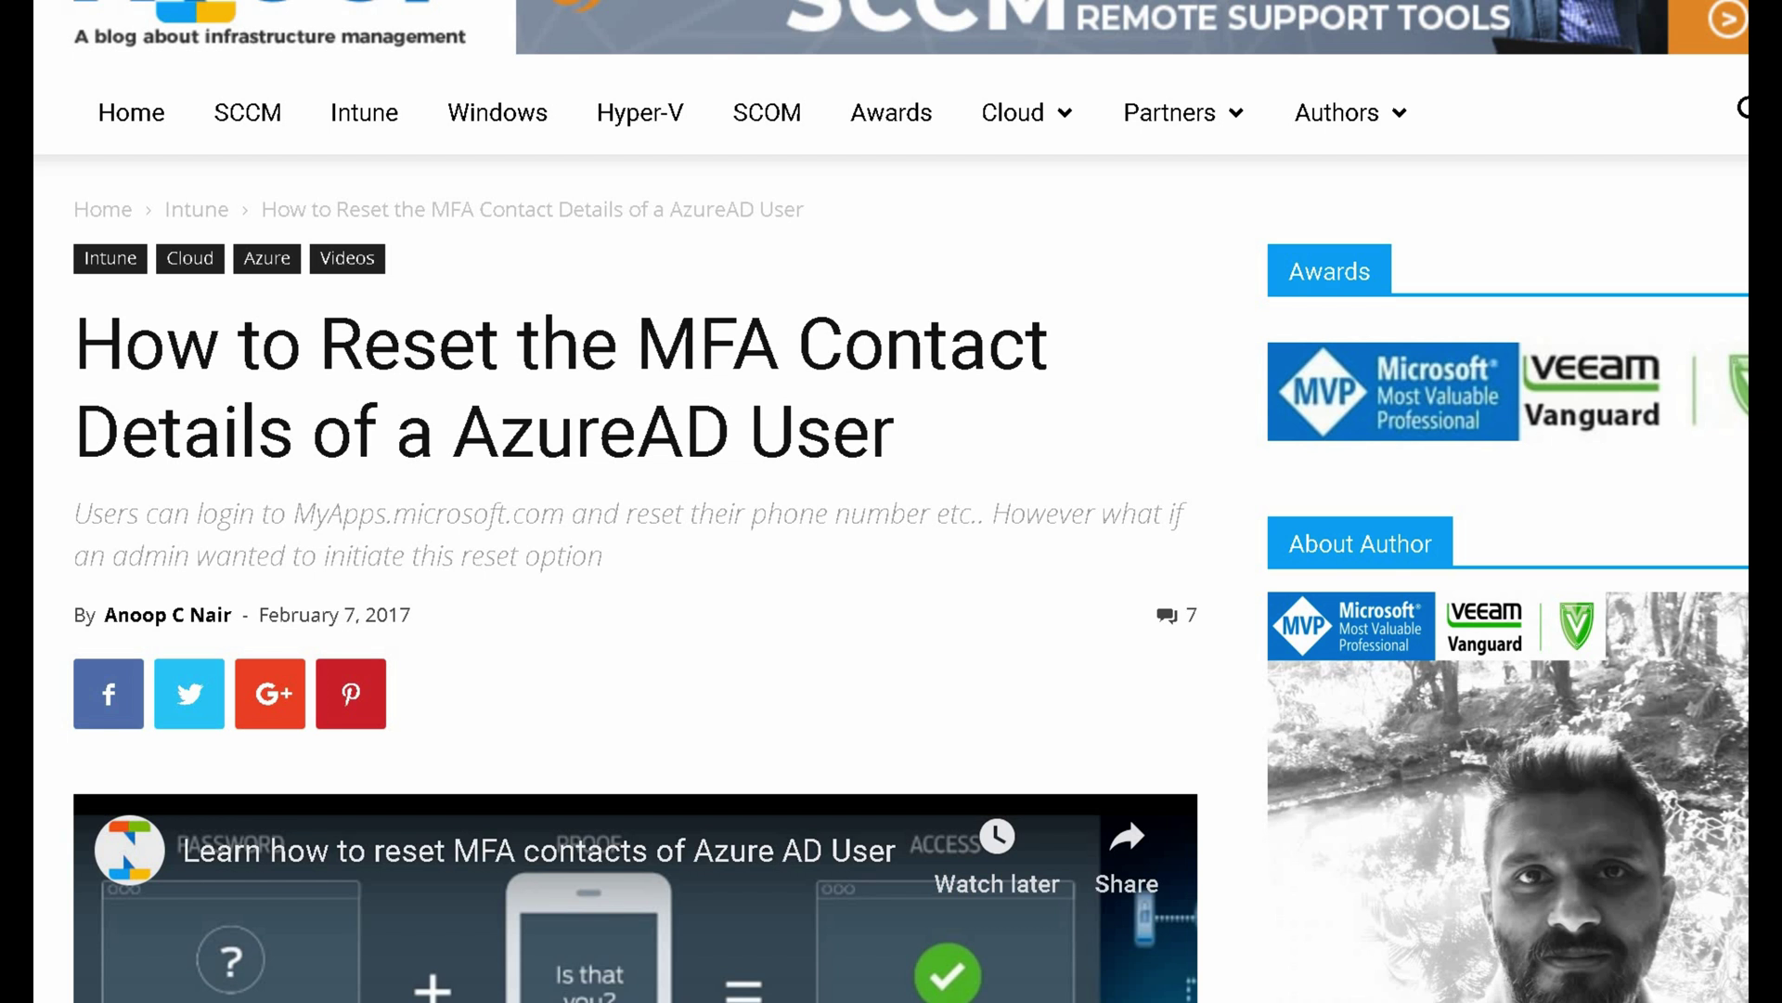
Step: Scroll through the My Apps page to reach the Additional security verification settings
scroll(891, 501, down, 1)
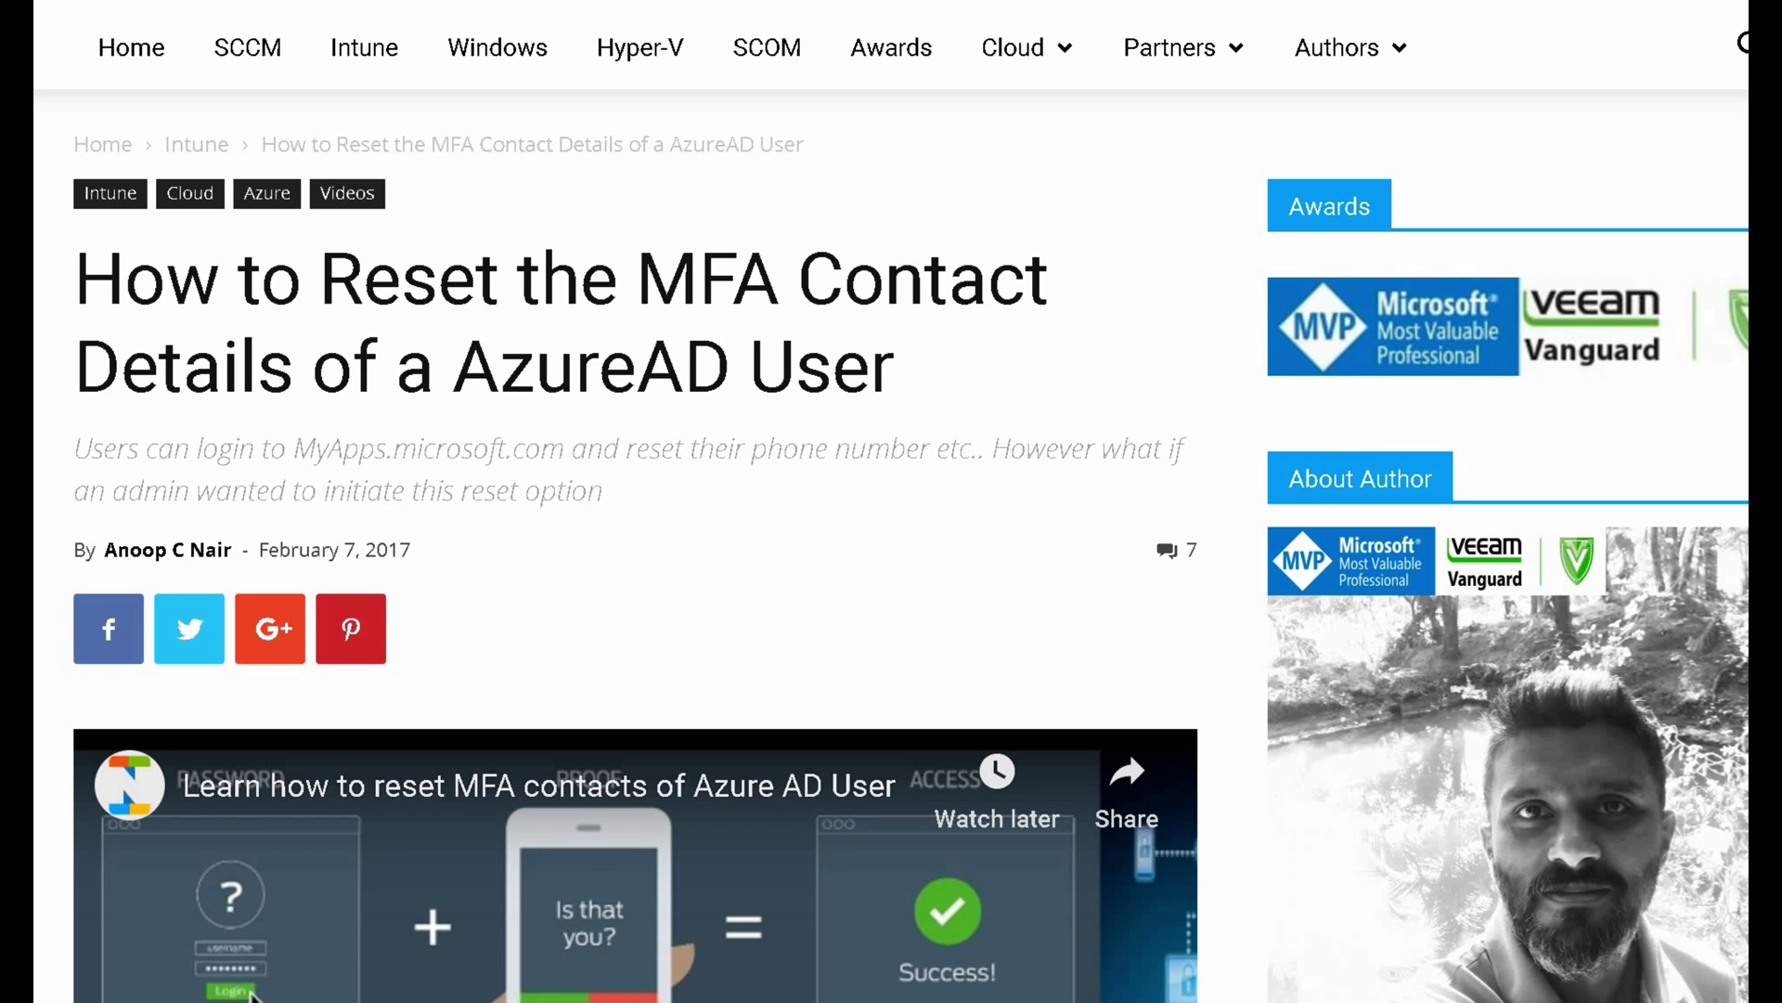
scroll(250, 995, down, 10)
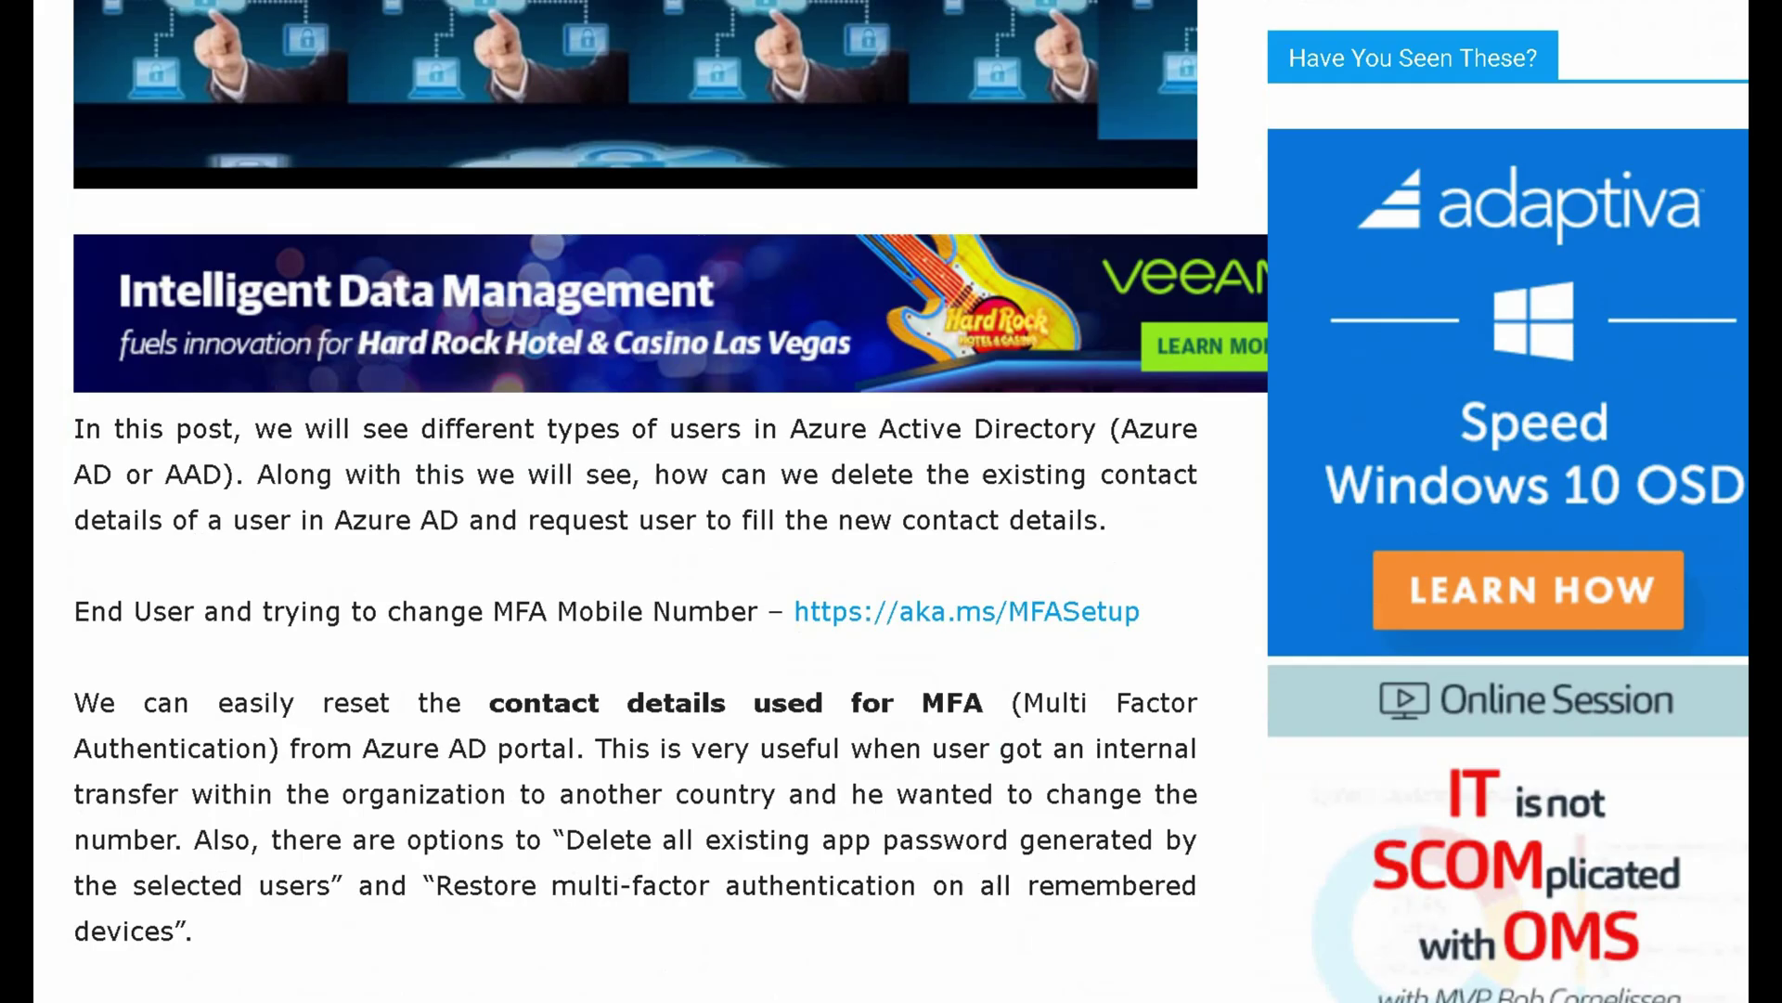
scroll(891, 501, down, 15)
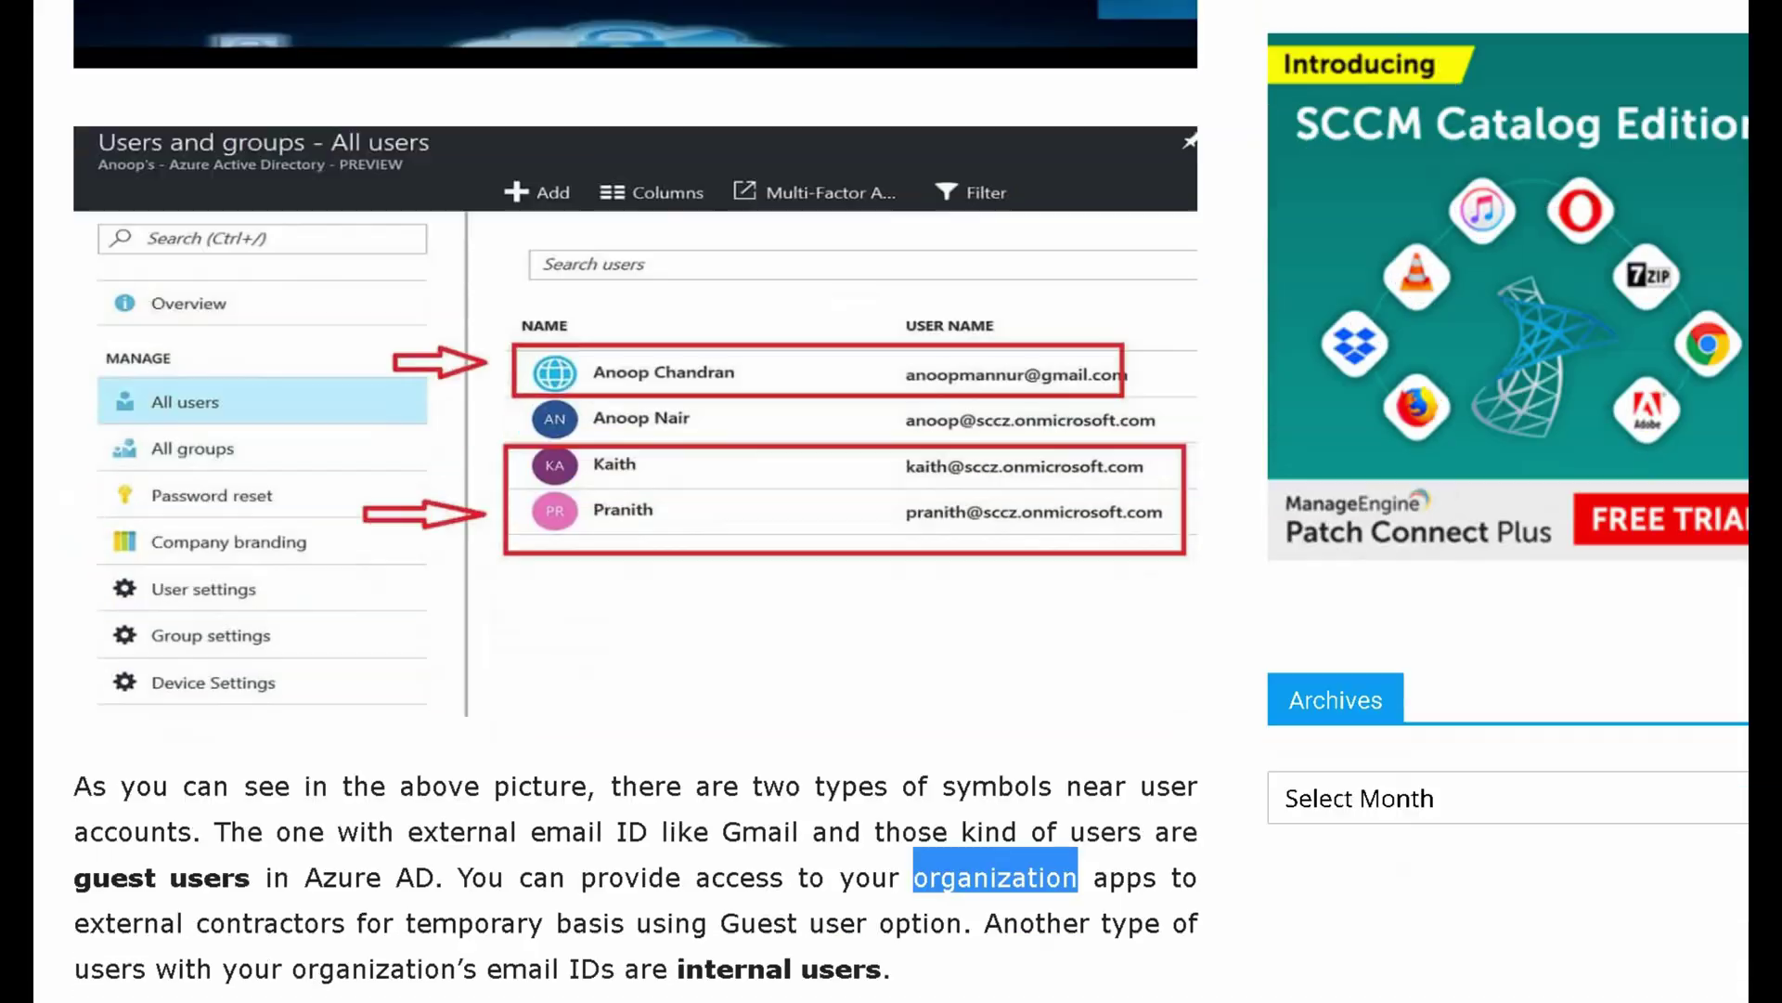
scroll(891, 502, down, 6)
scroll(891, 501, up, 20)
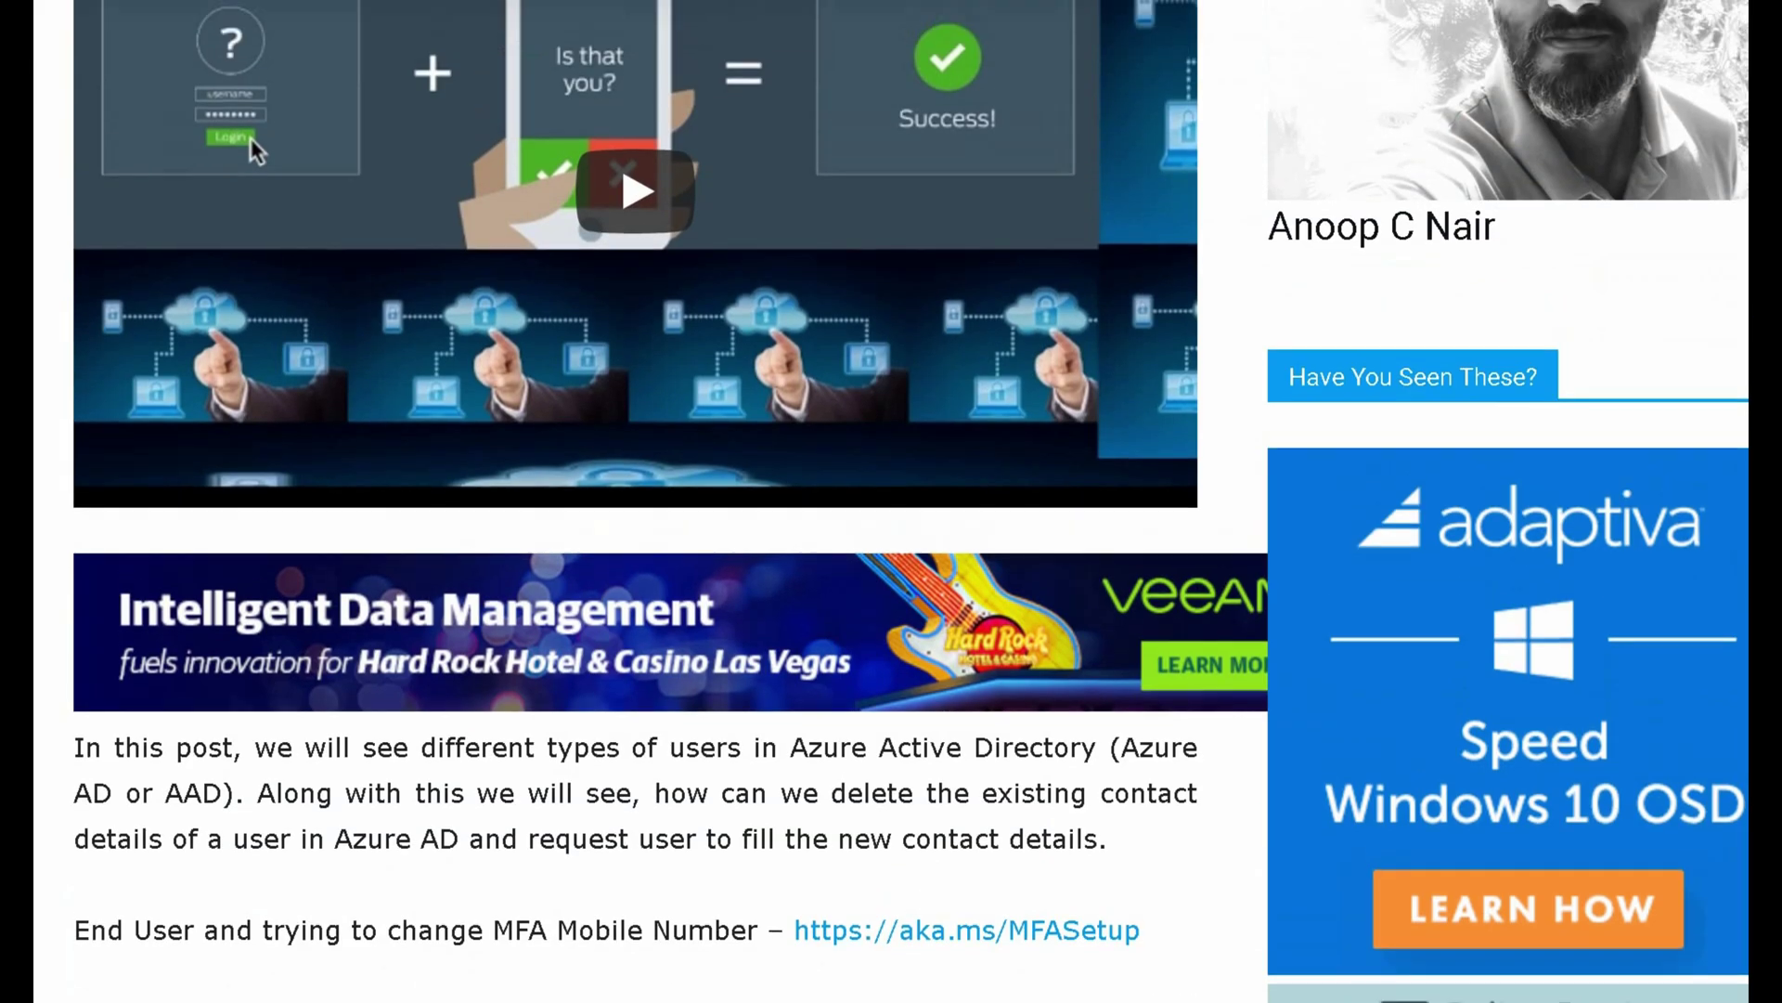
scroll(891, 501, up, 7)
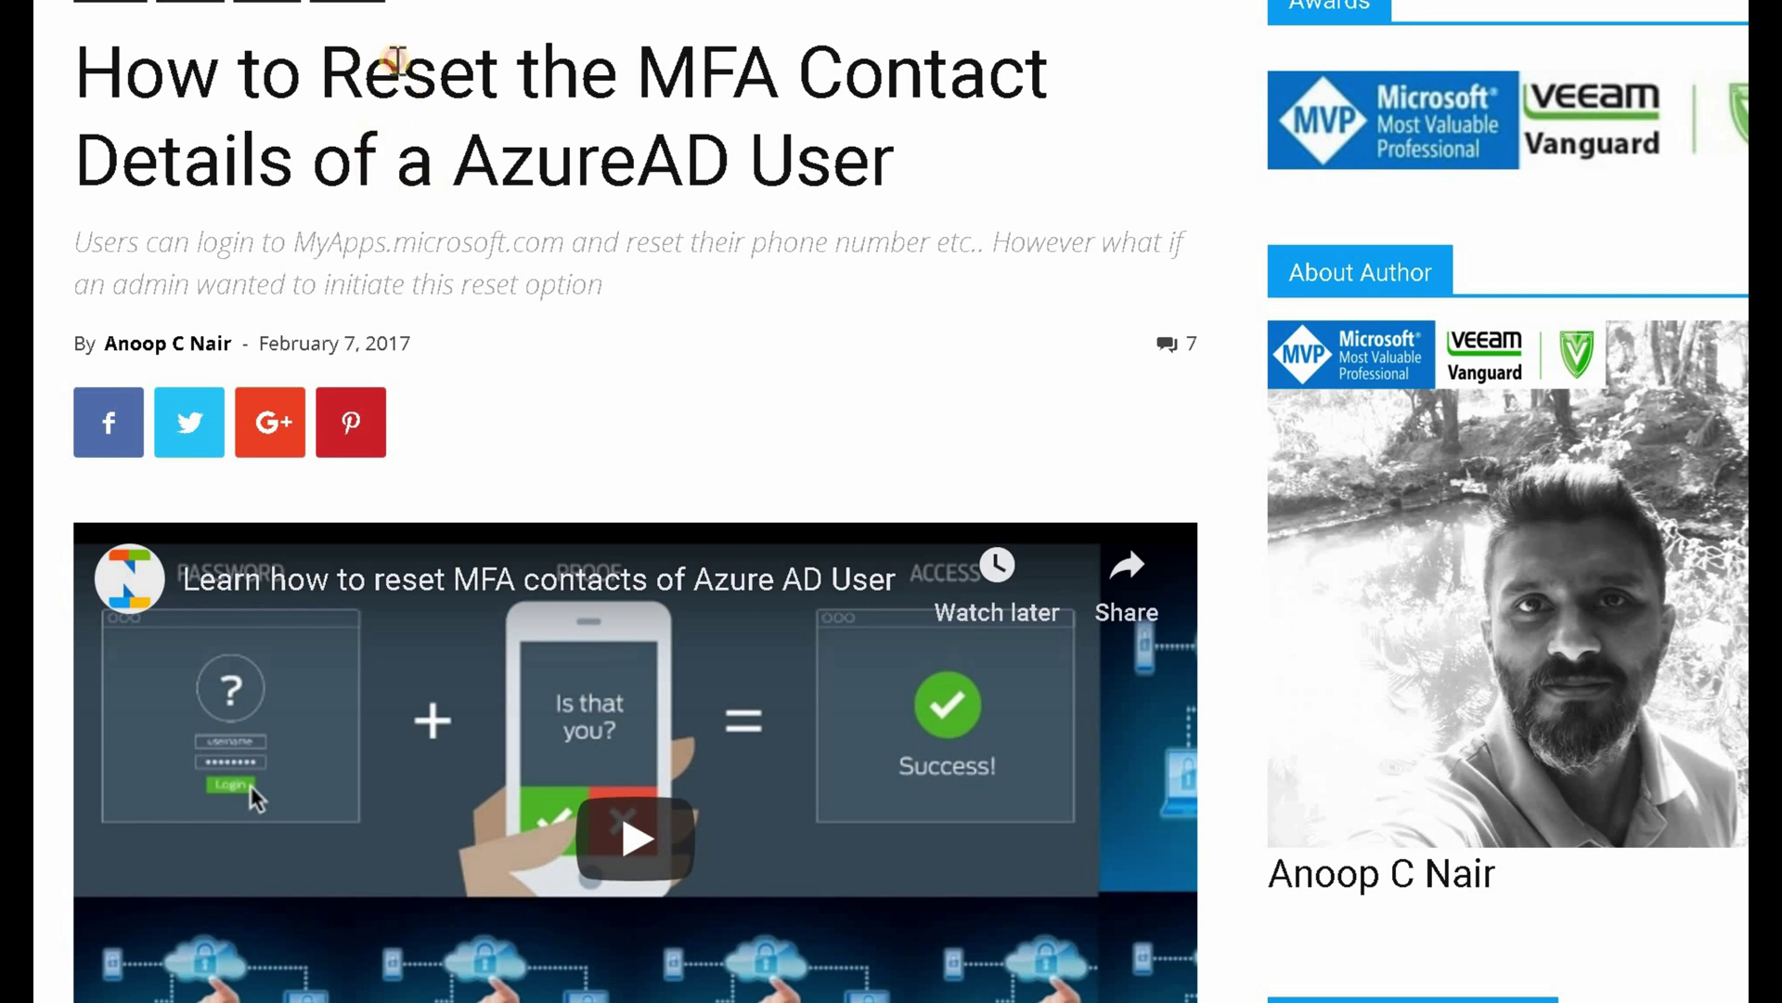
drag(397, 57, 995, 172)
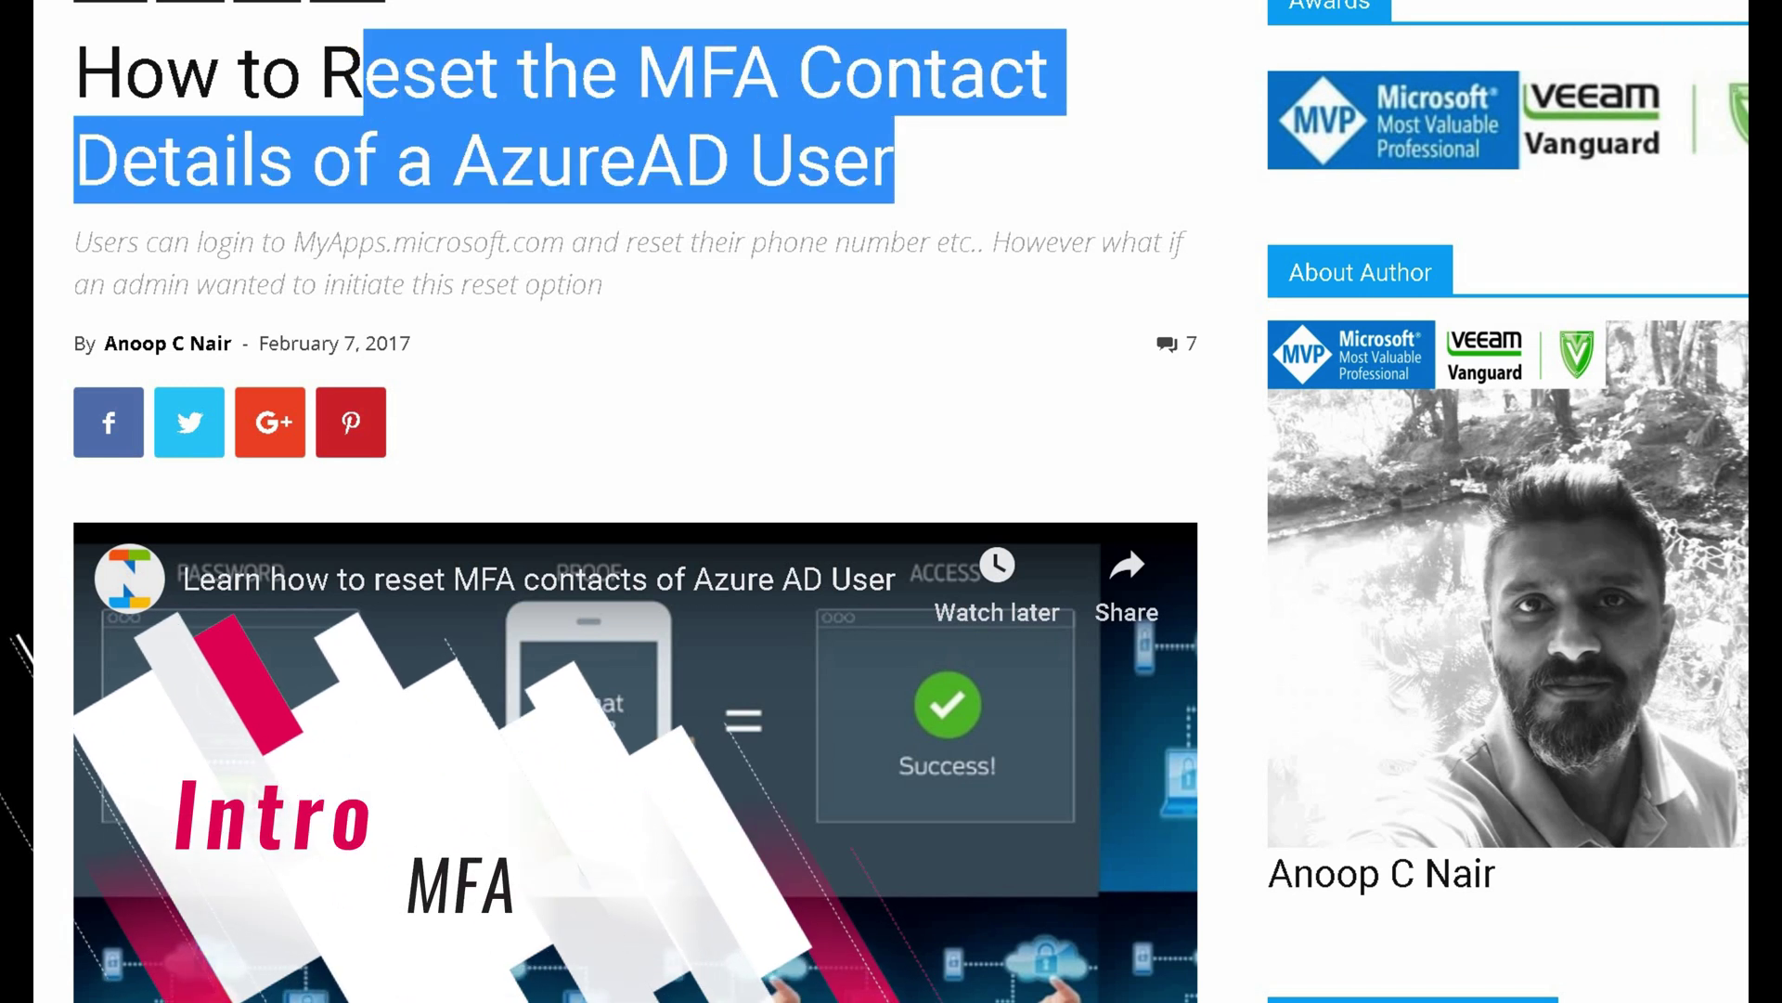
scroll(891, 502, down, 15)
scroll(636, 501, down, 4)
scroll(636, 501, down, 20)
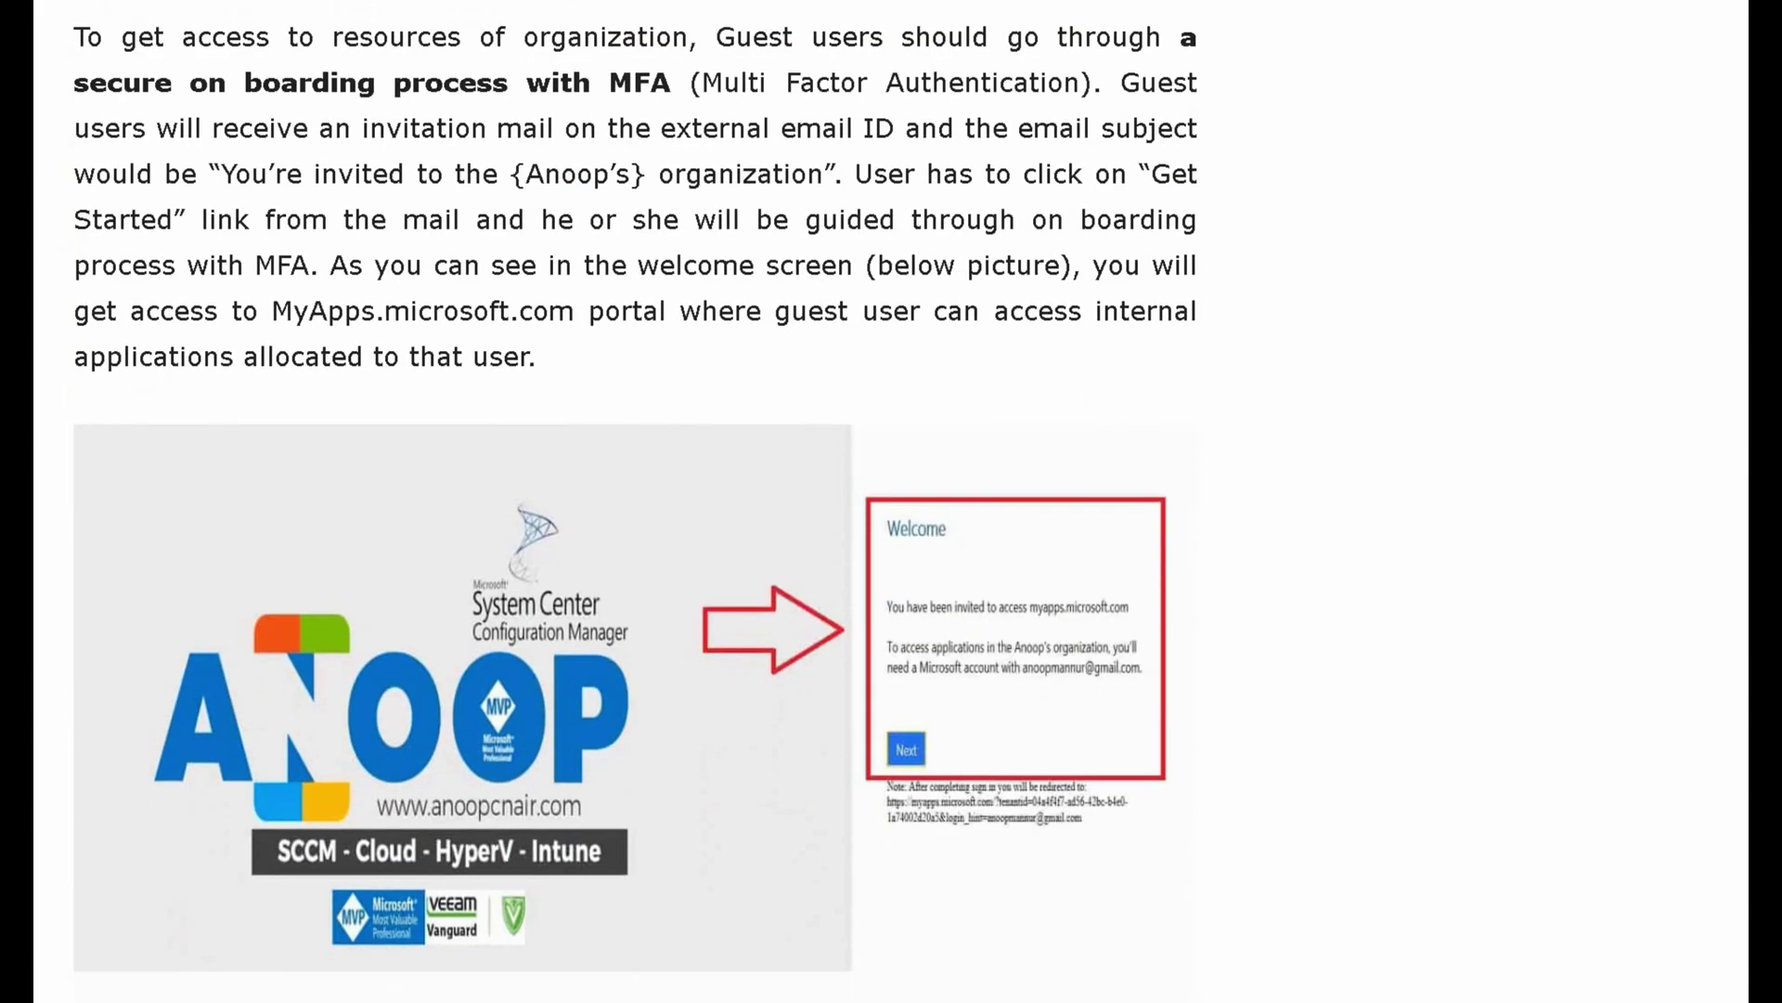
scroll(636, 502, down, 6)
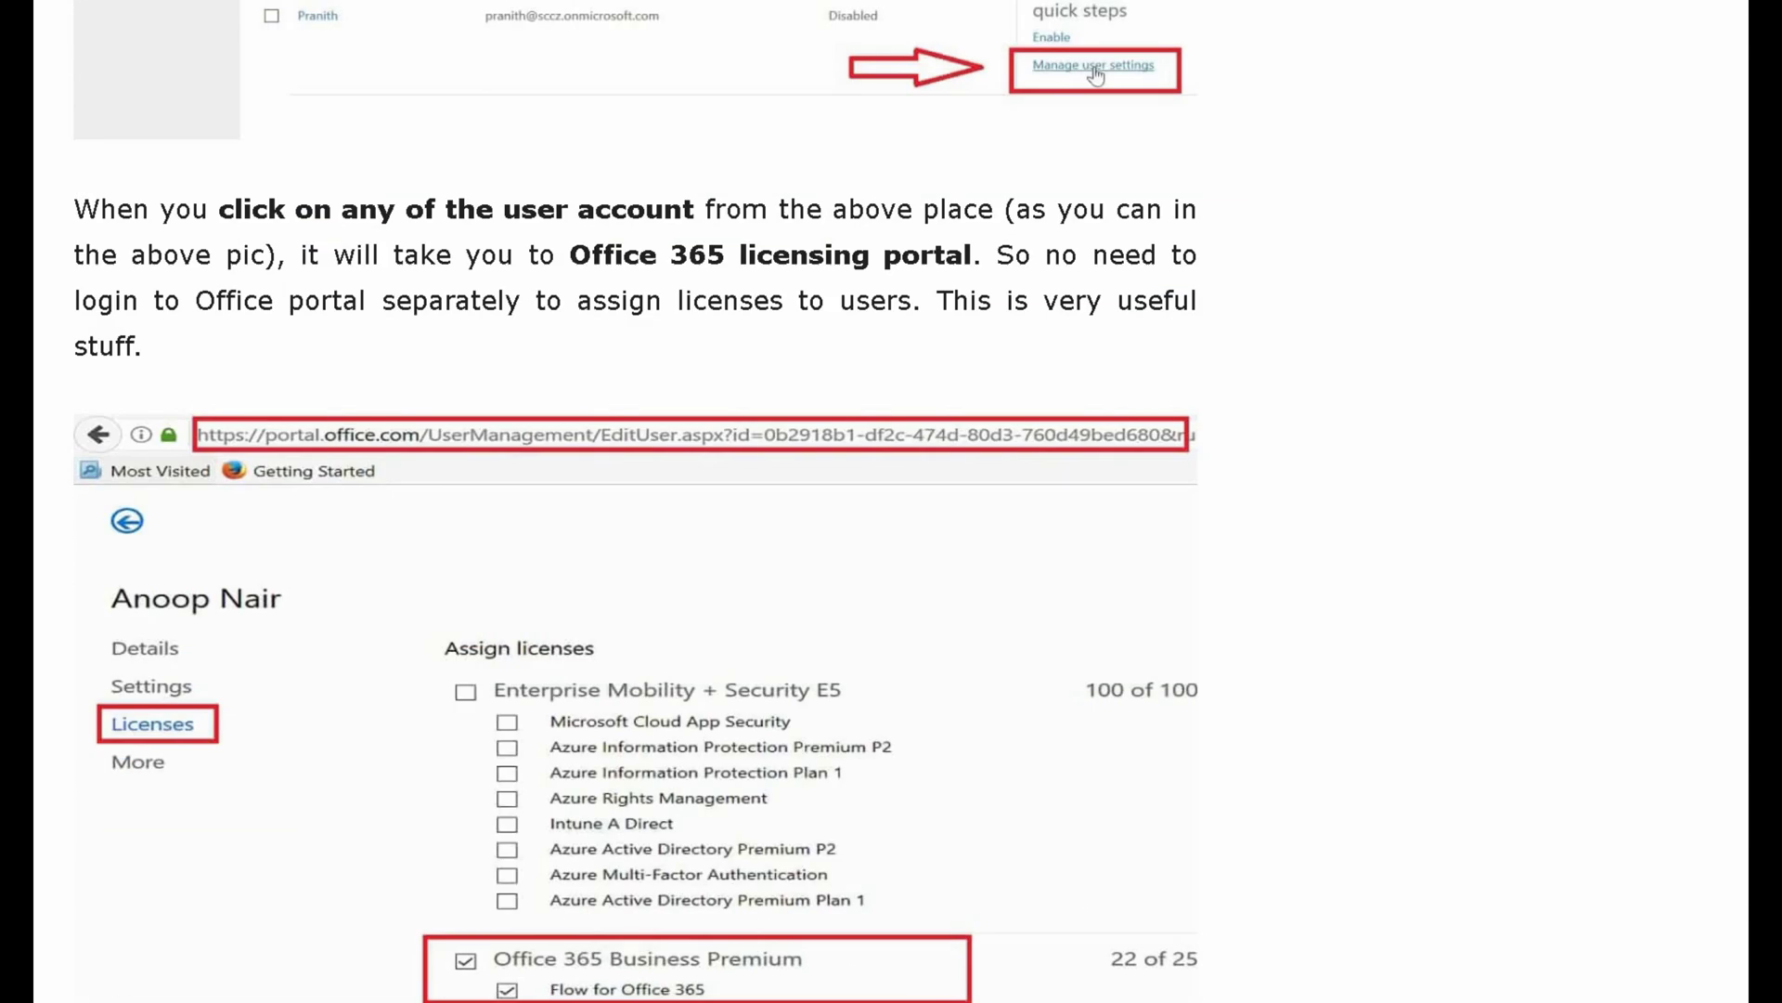
scroll(635, 501, down, 15)
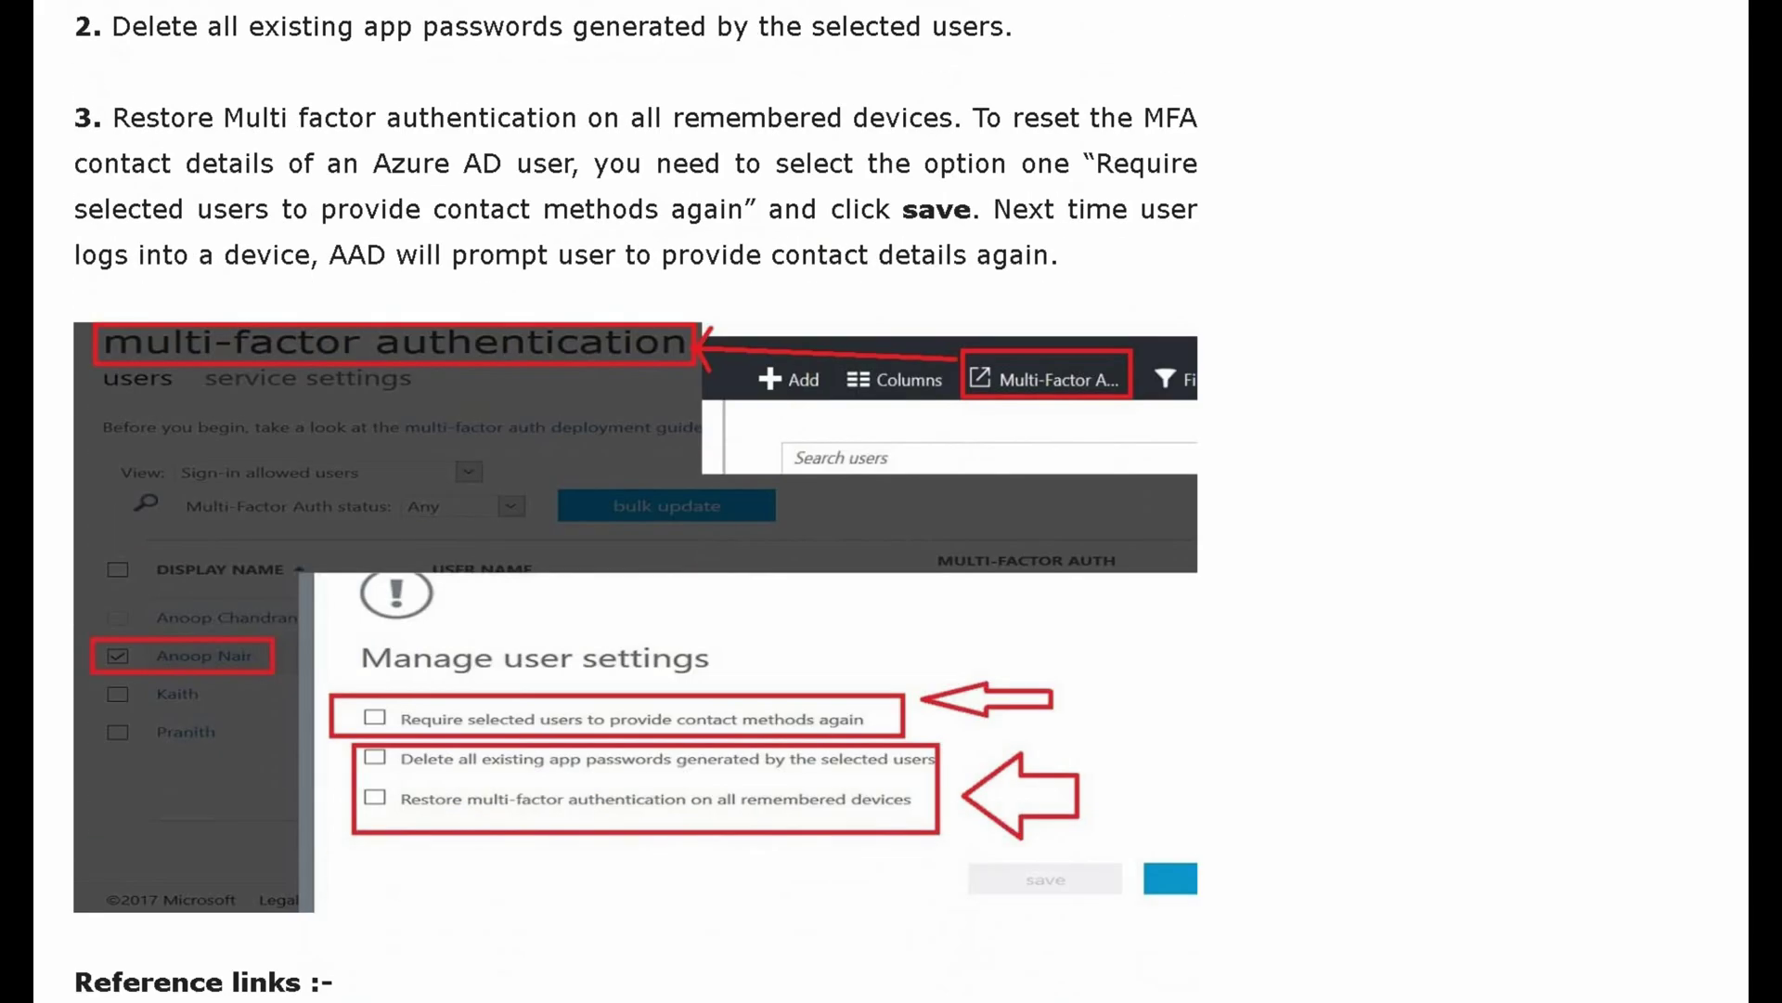
scroll(636, 501, up, 13)
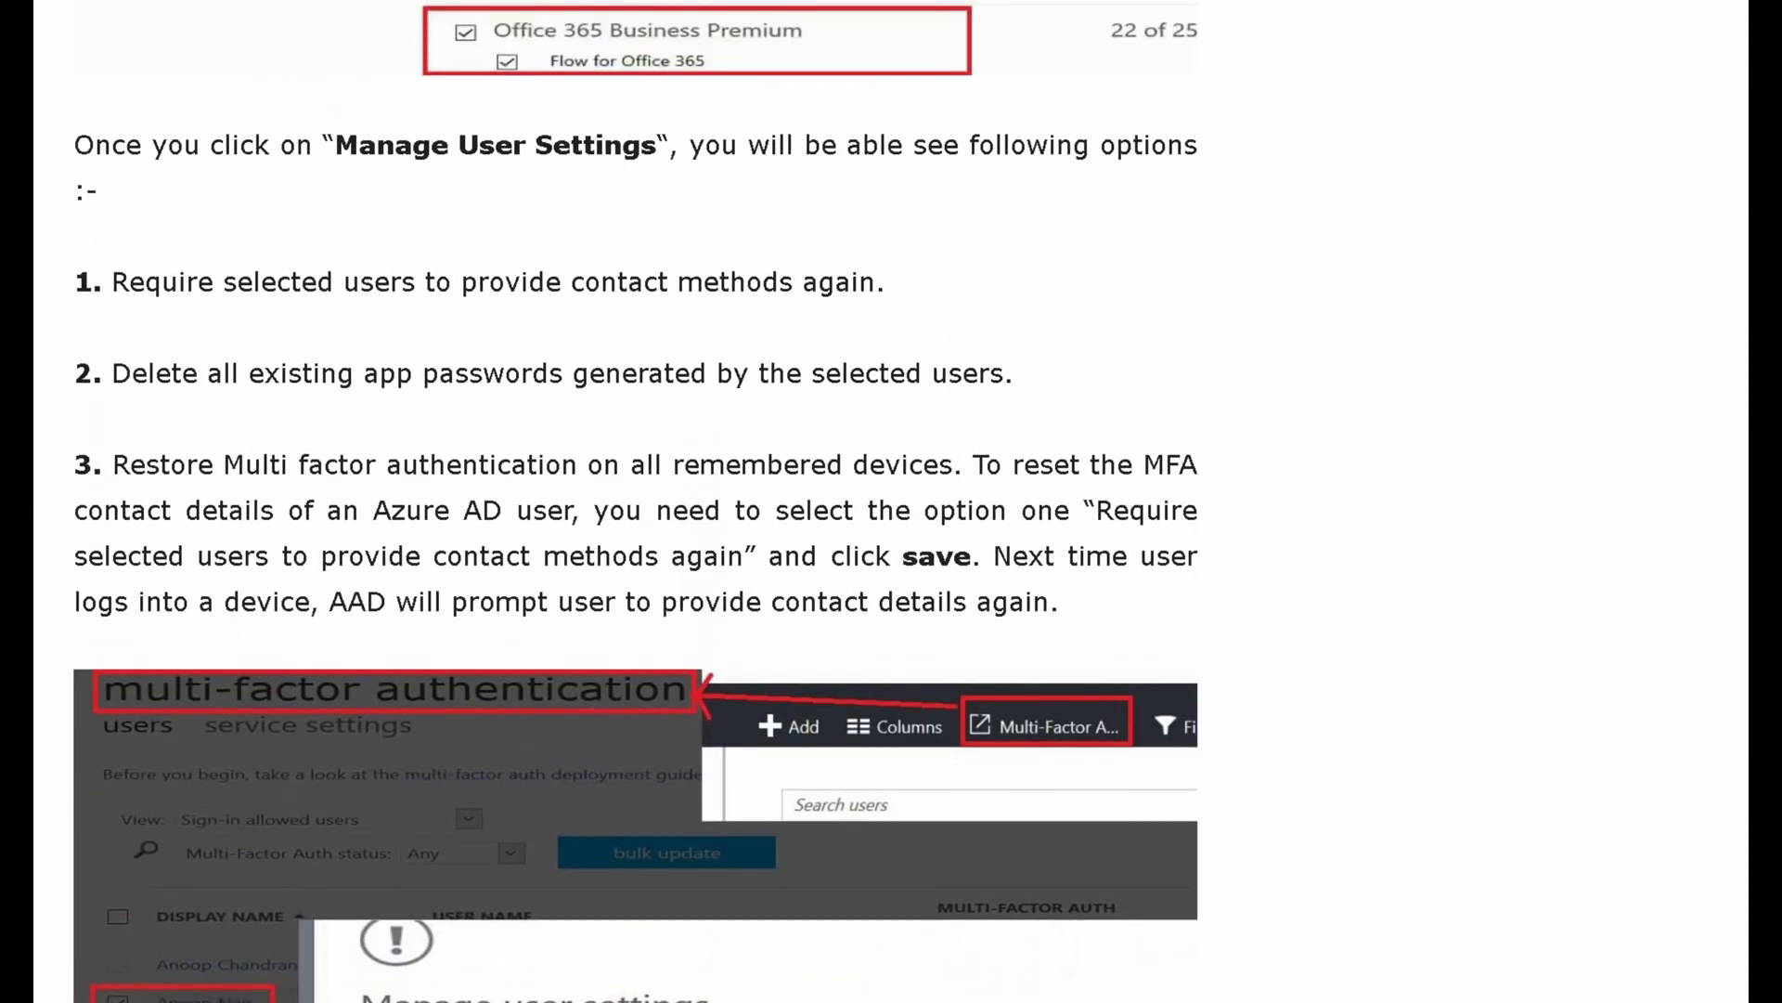
scroll(636, 501, up, 15)
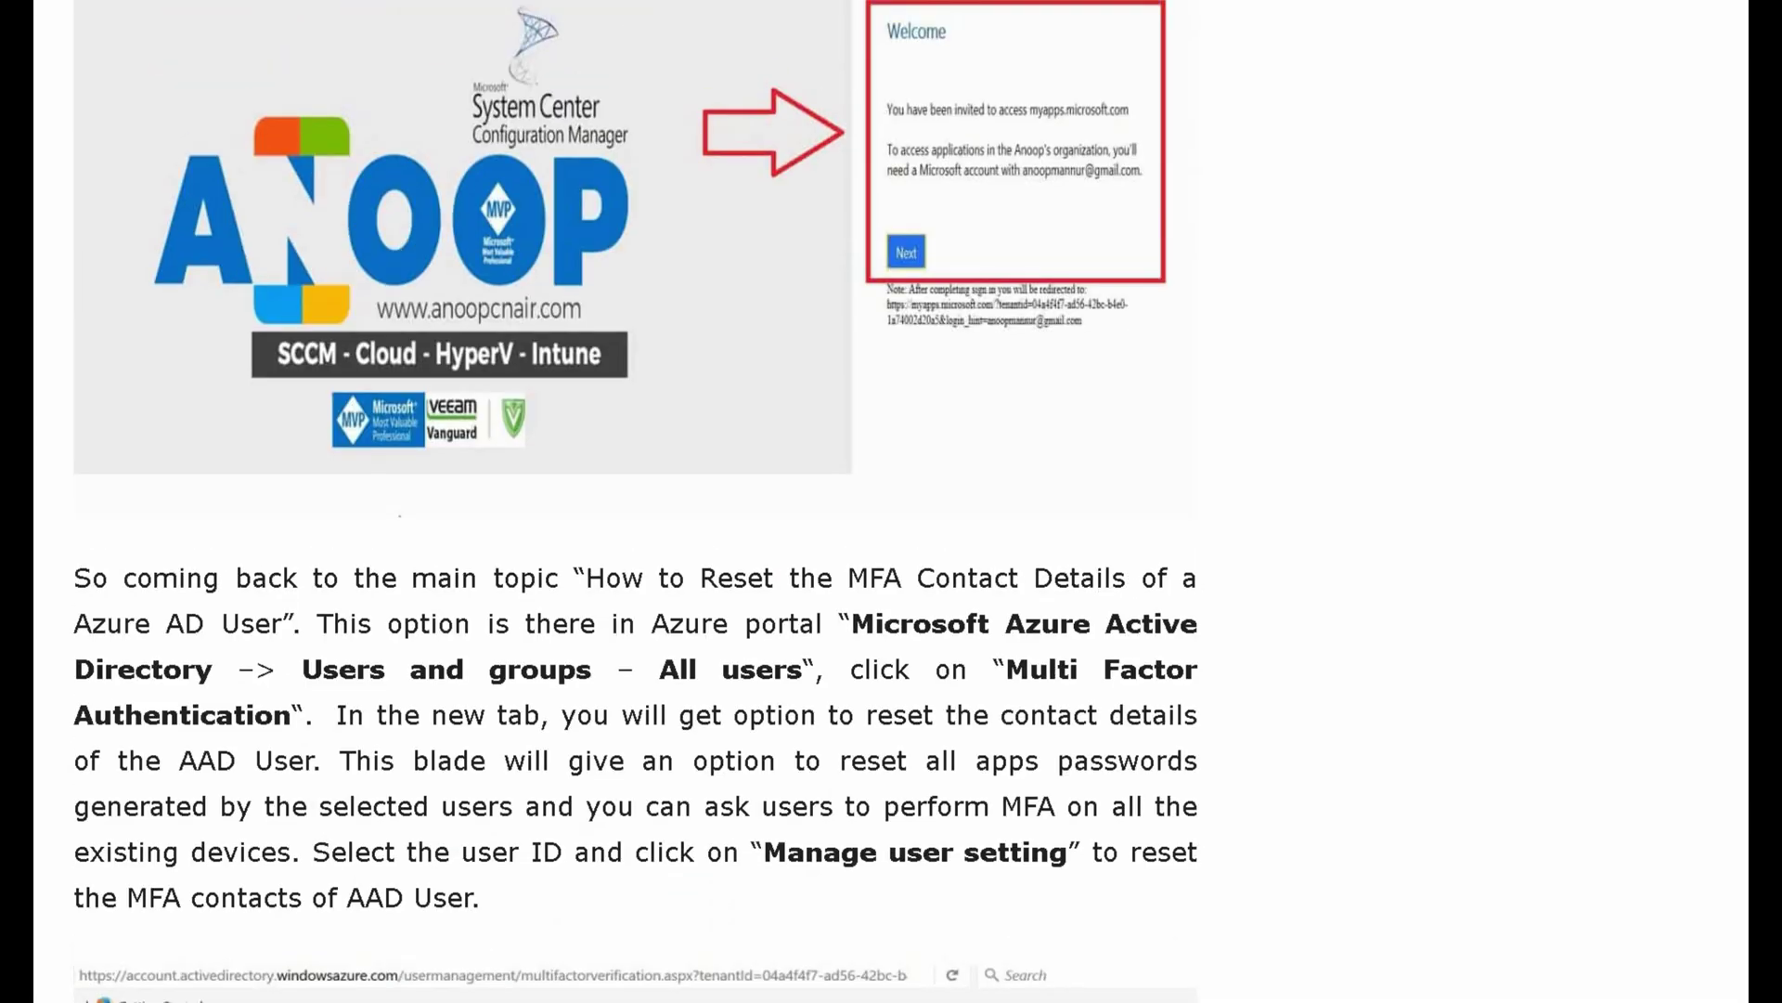
scroll(636, 502, up, 15)
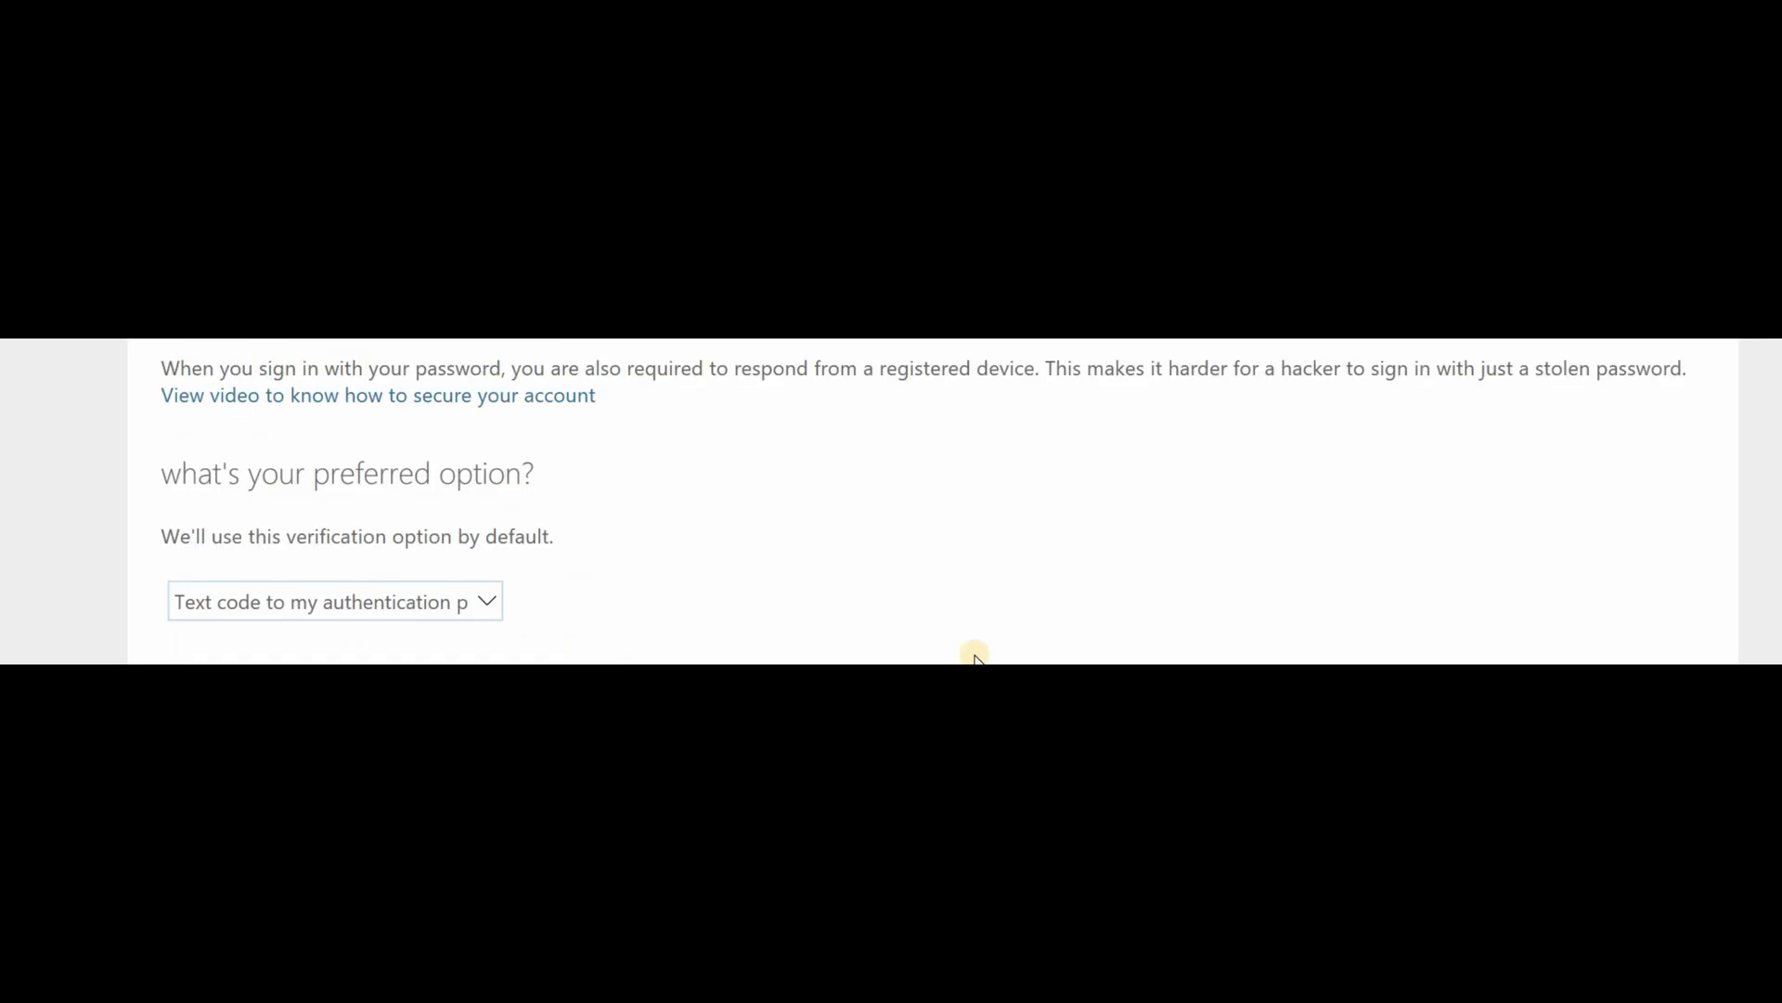
Step: Try each preferred-option choice, ending on 'Use verification code from app or token'
click(489, 608)
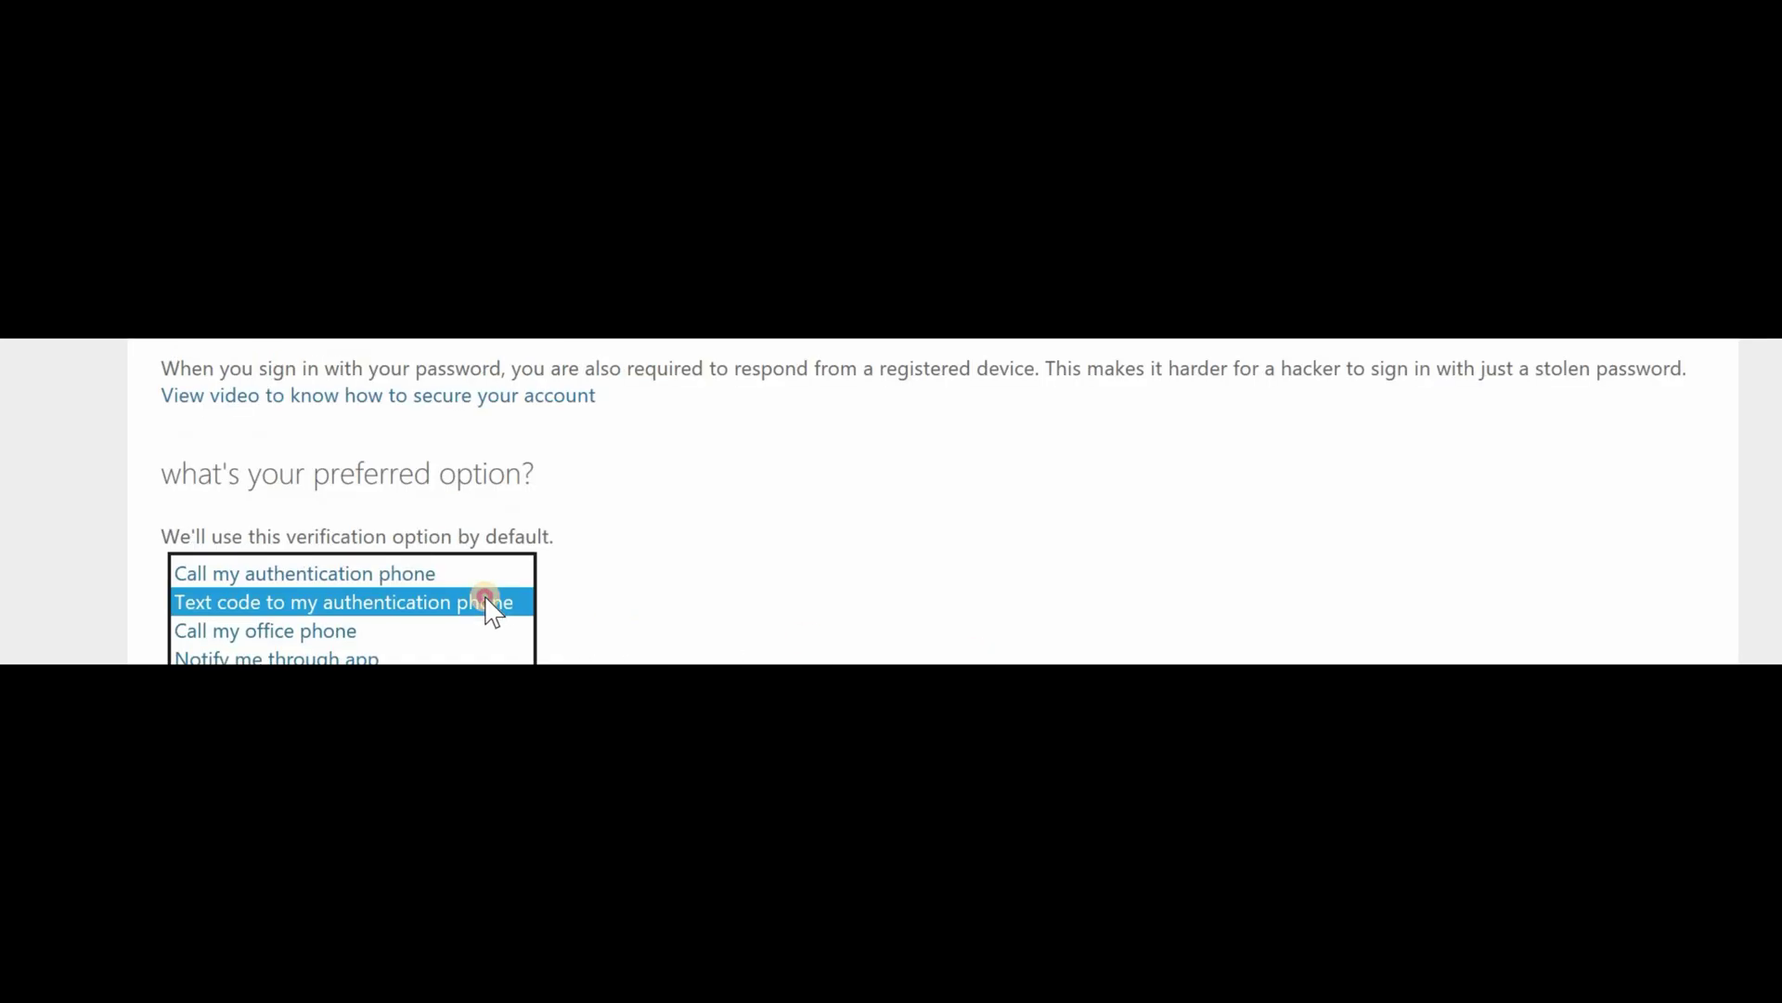
click(485, 609)
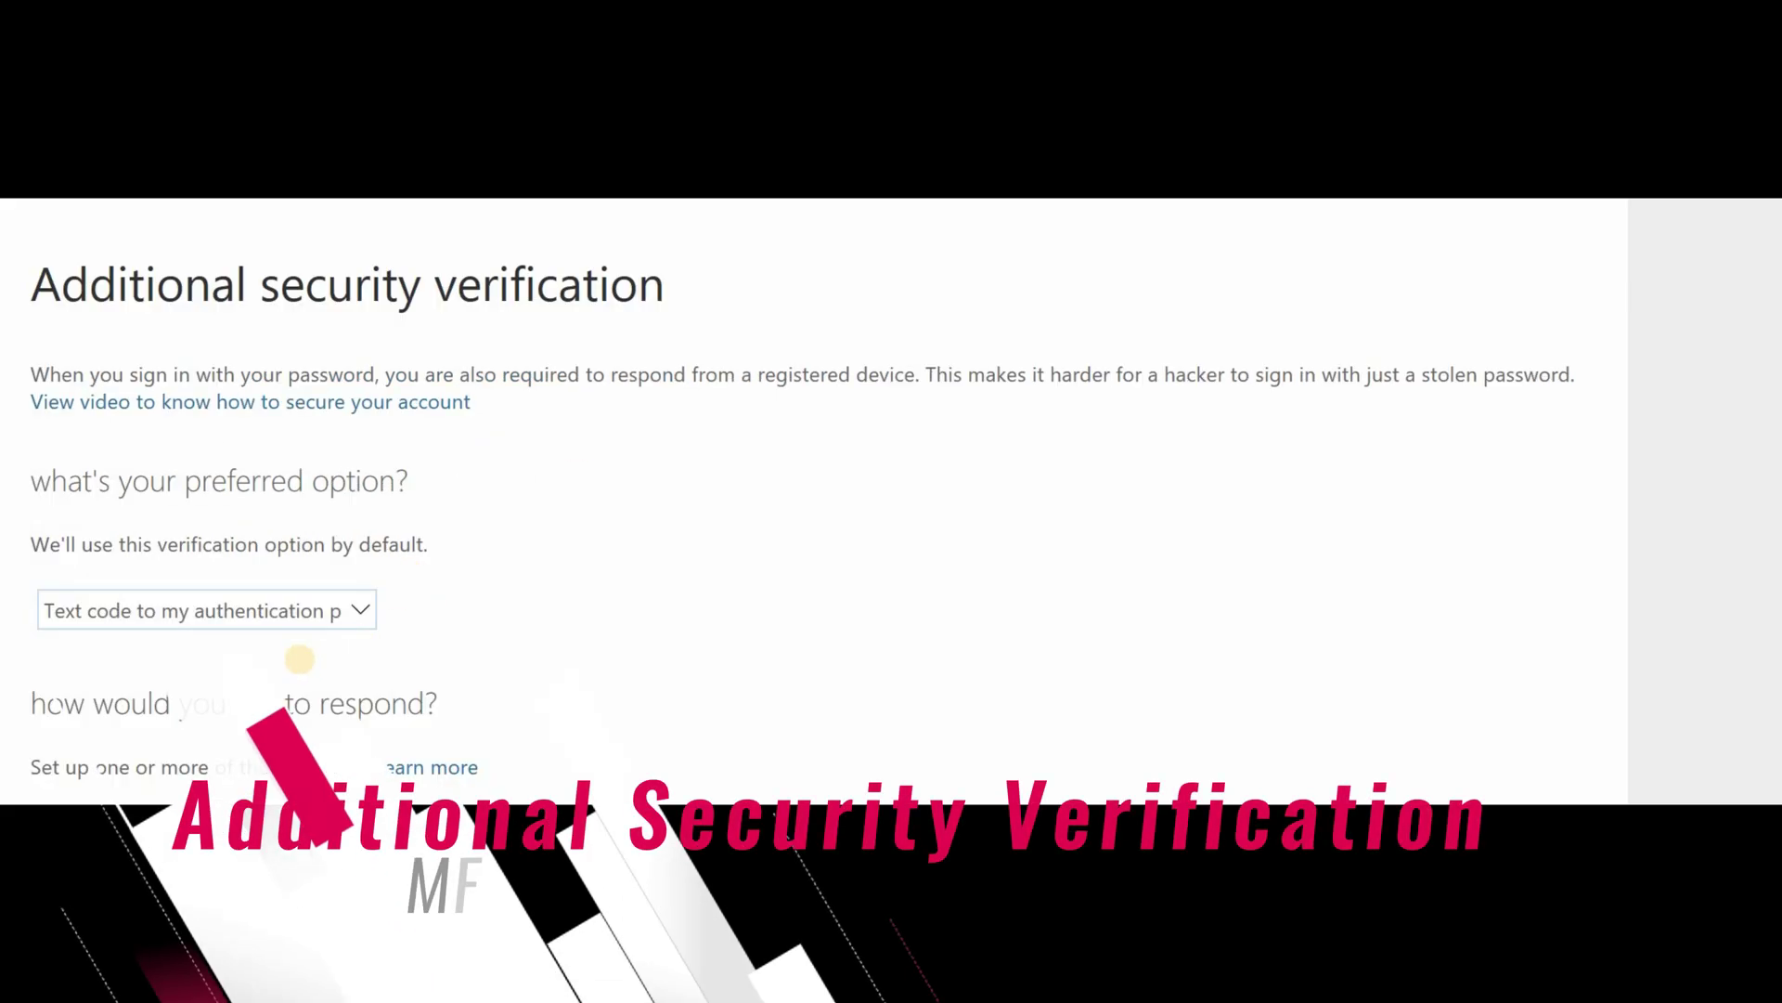
click(425, 594)
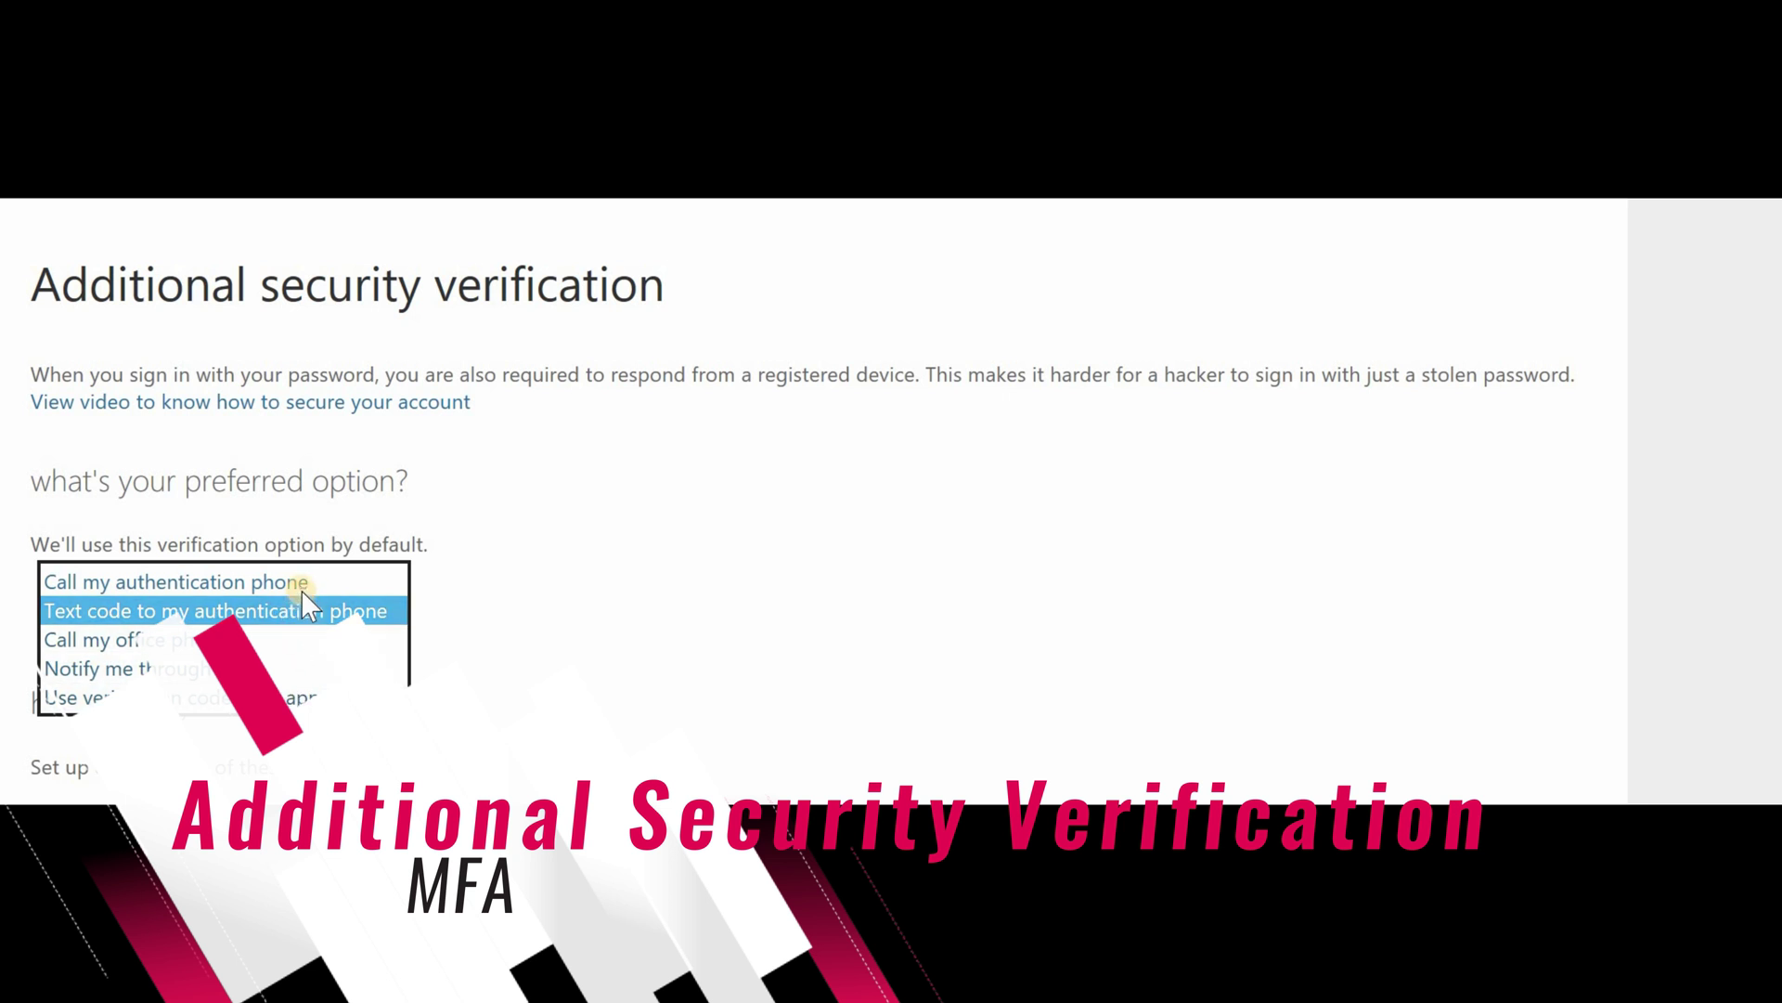
click(301, 582)
click(319, 617)
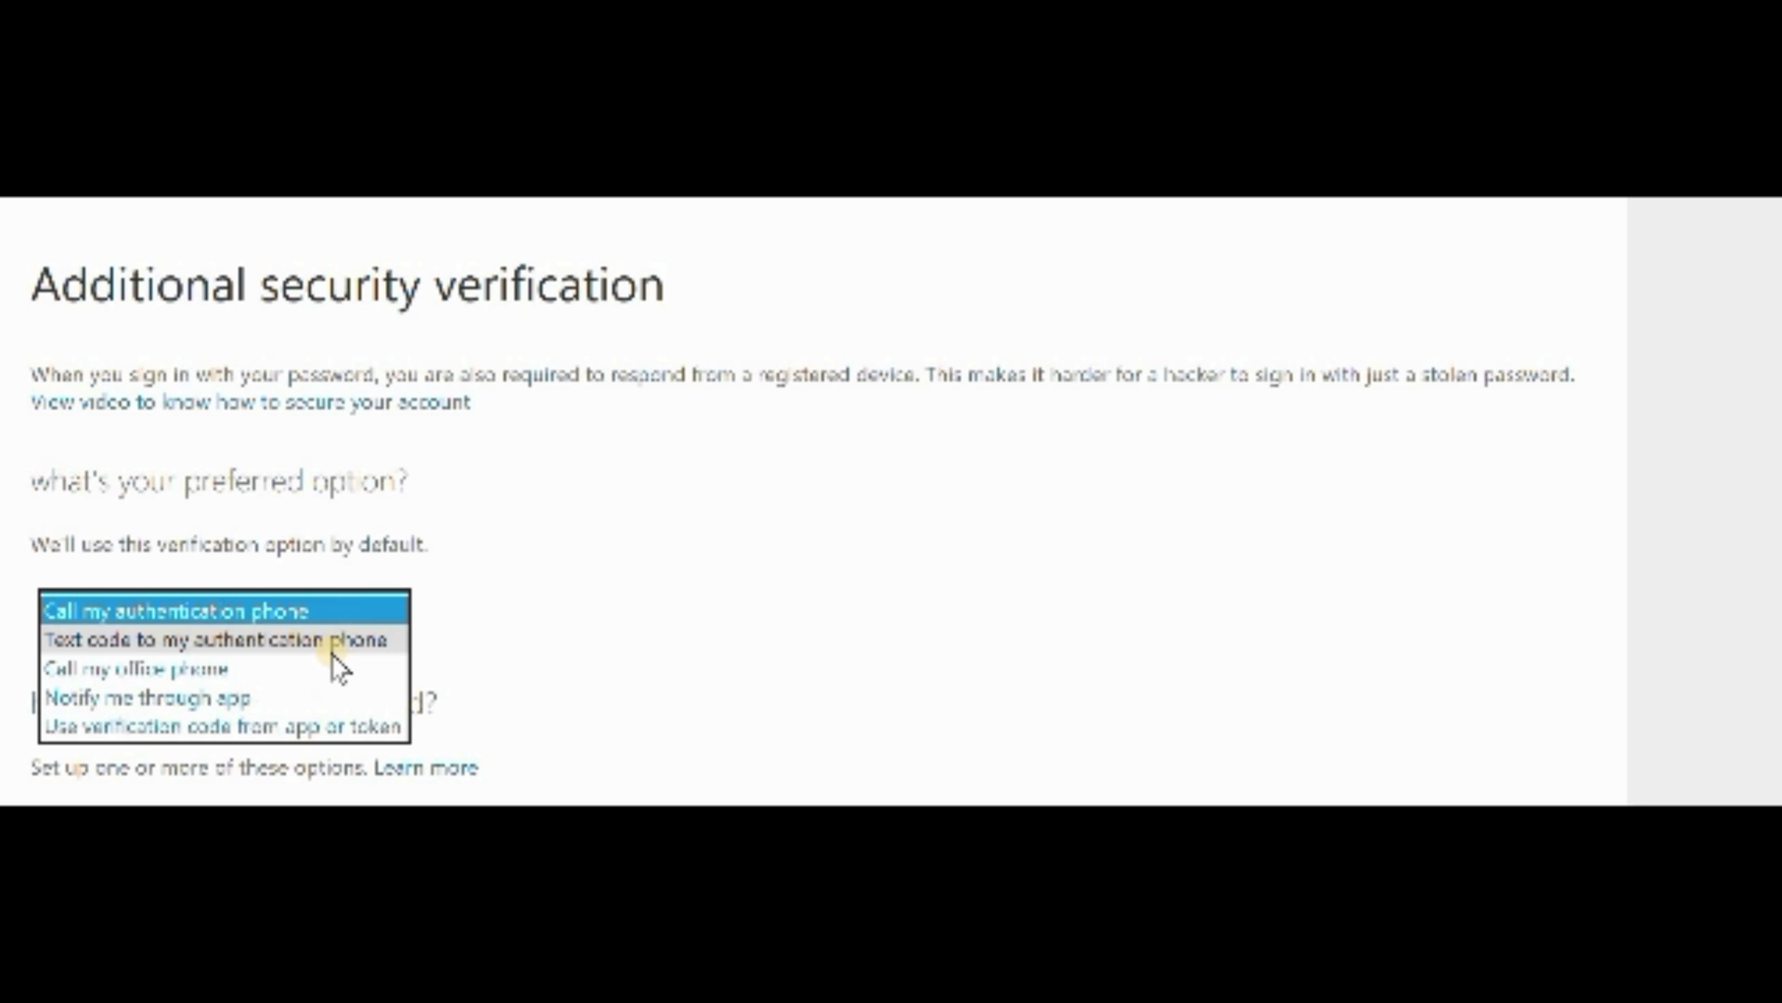
click(330, 642)
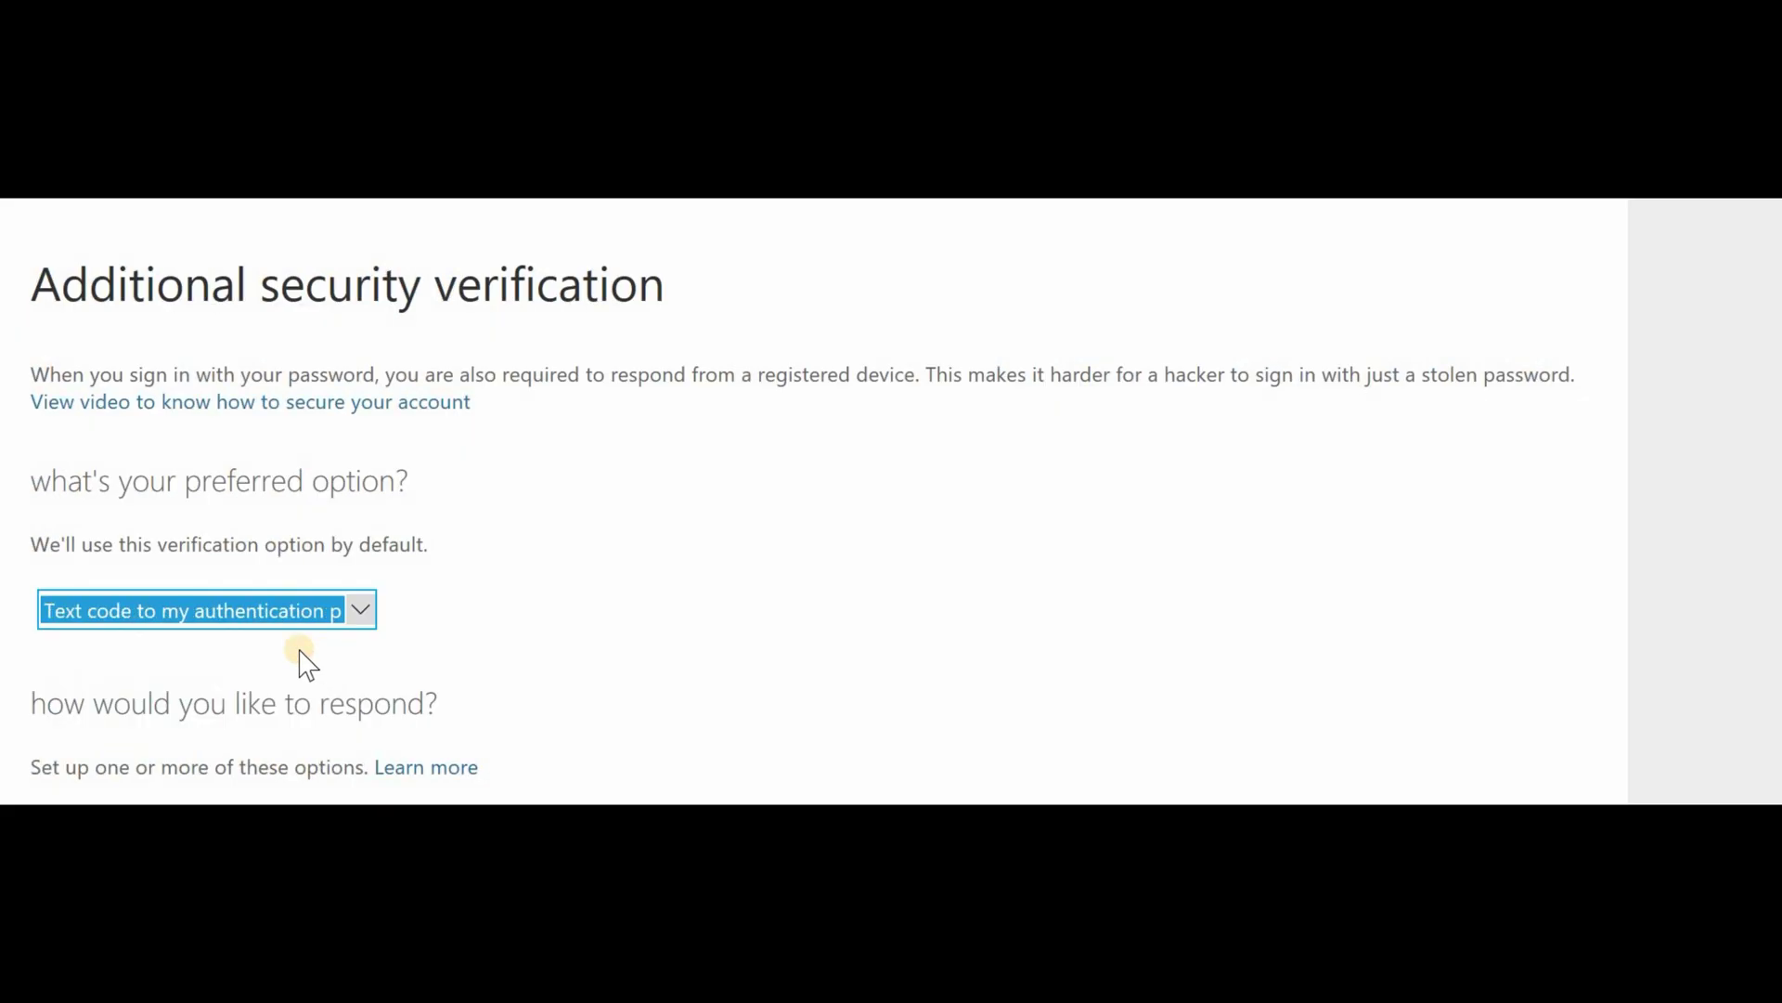
click(321, 611)
click(311, 648)
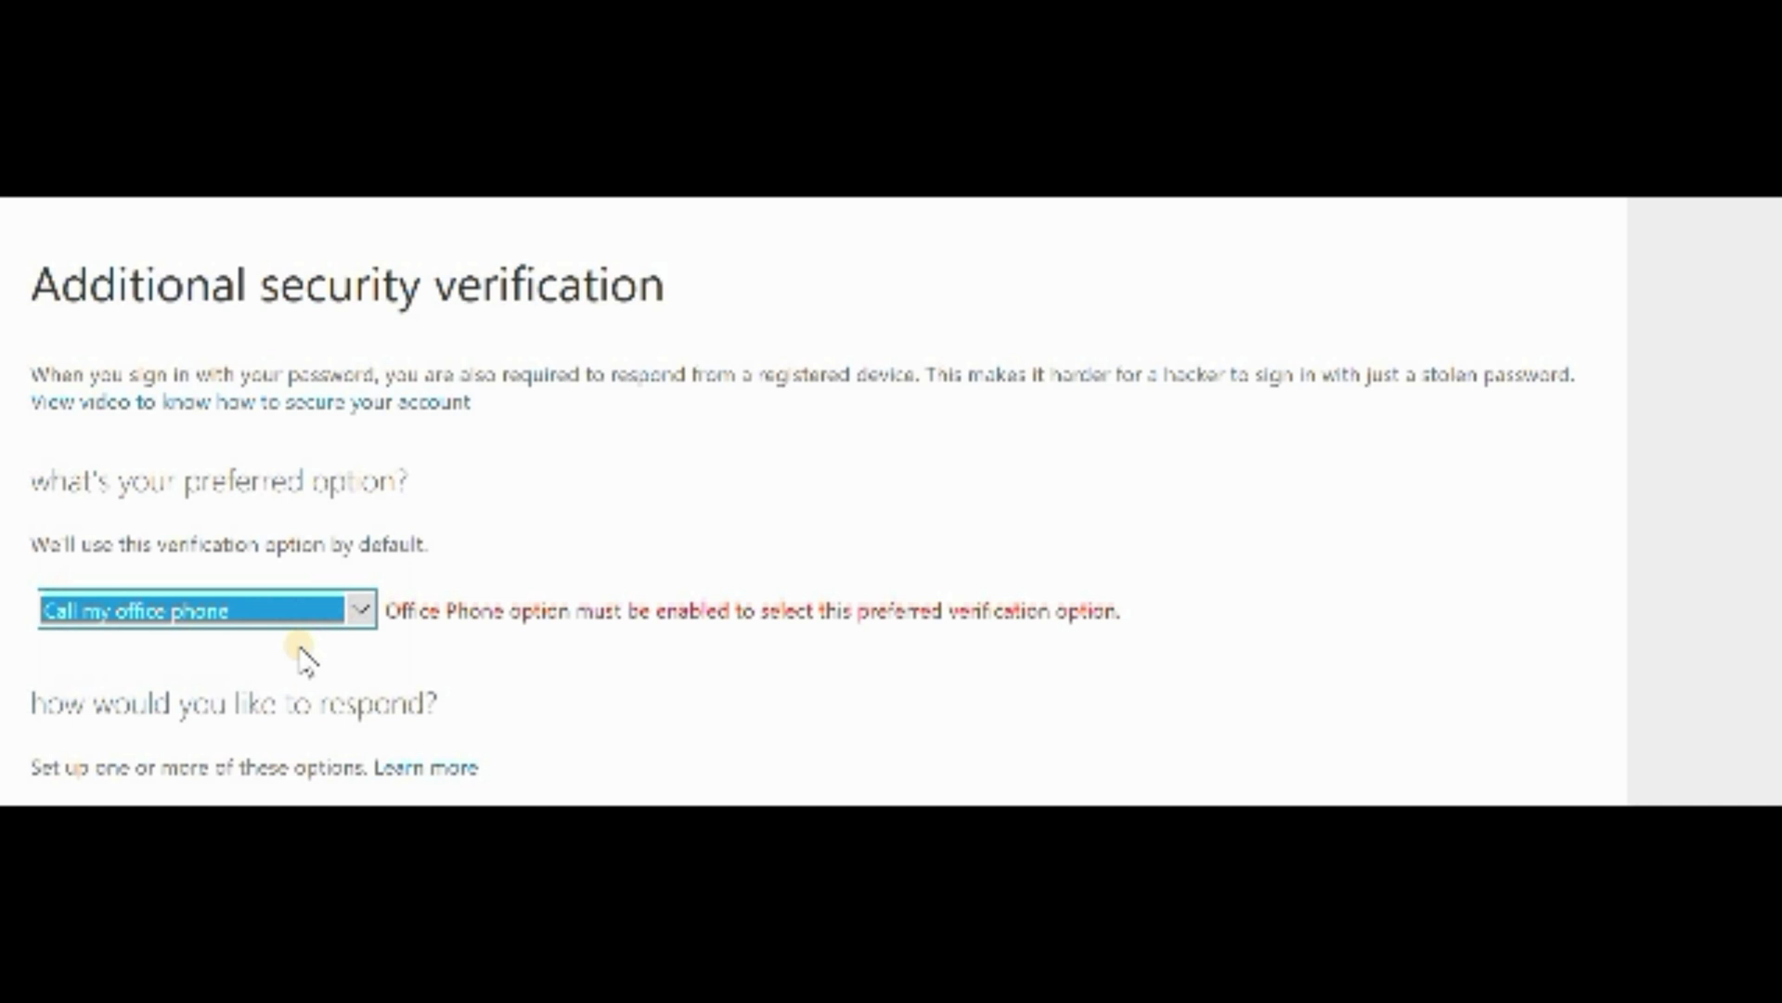
click(316, 611)
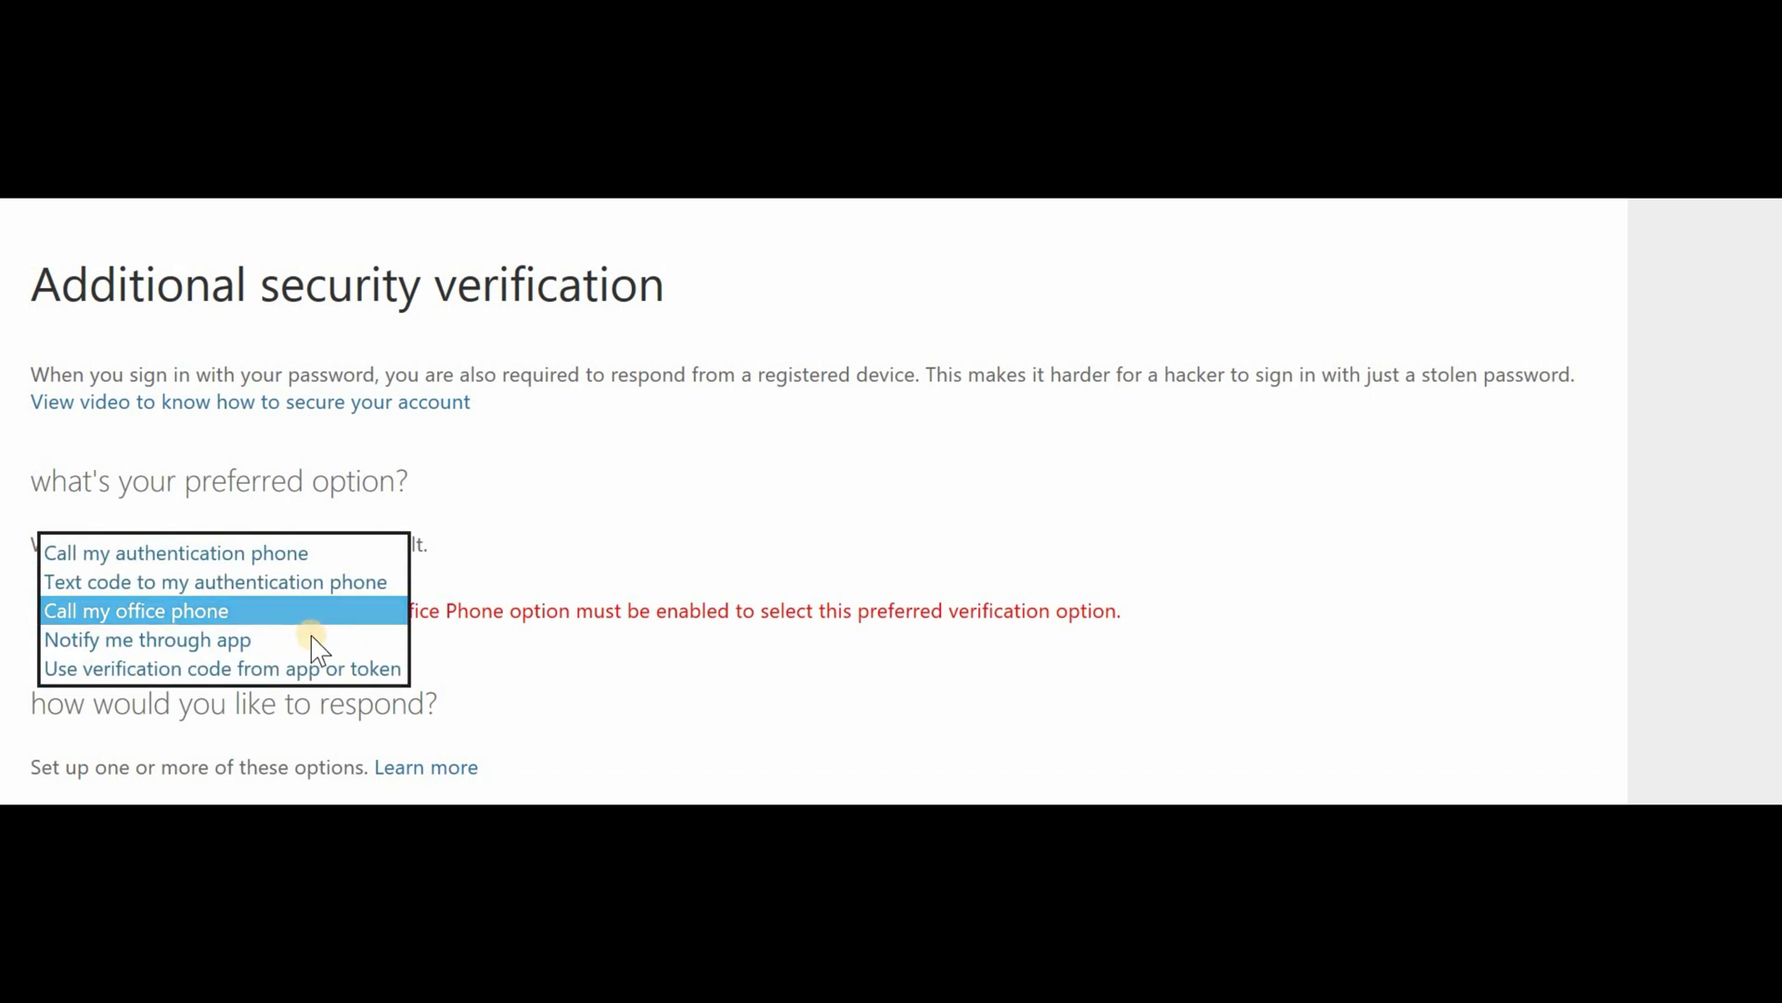
click(311, 641)
click(314, 615)
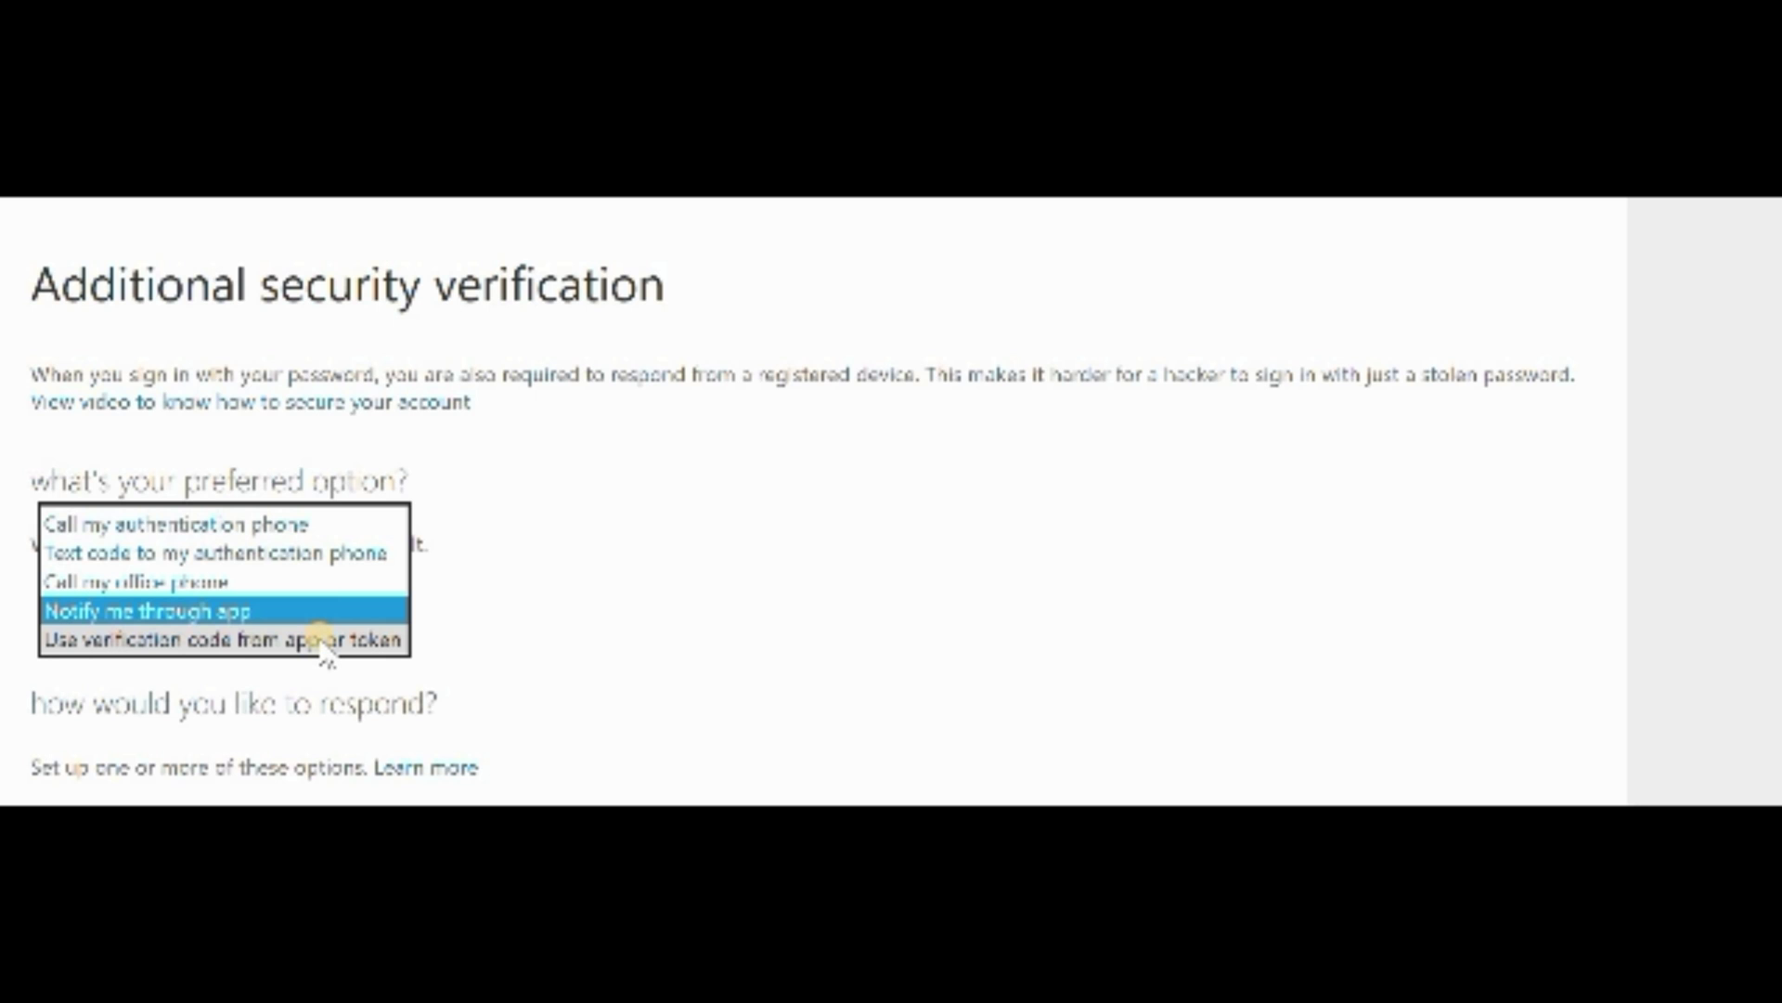
click(320, 640)
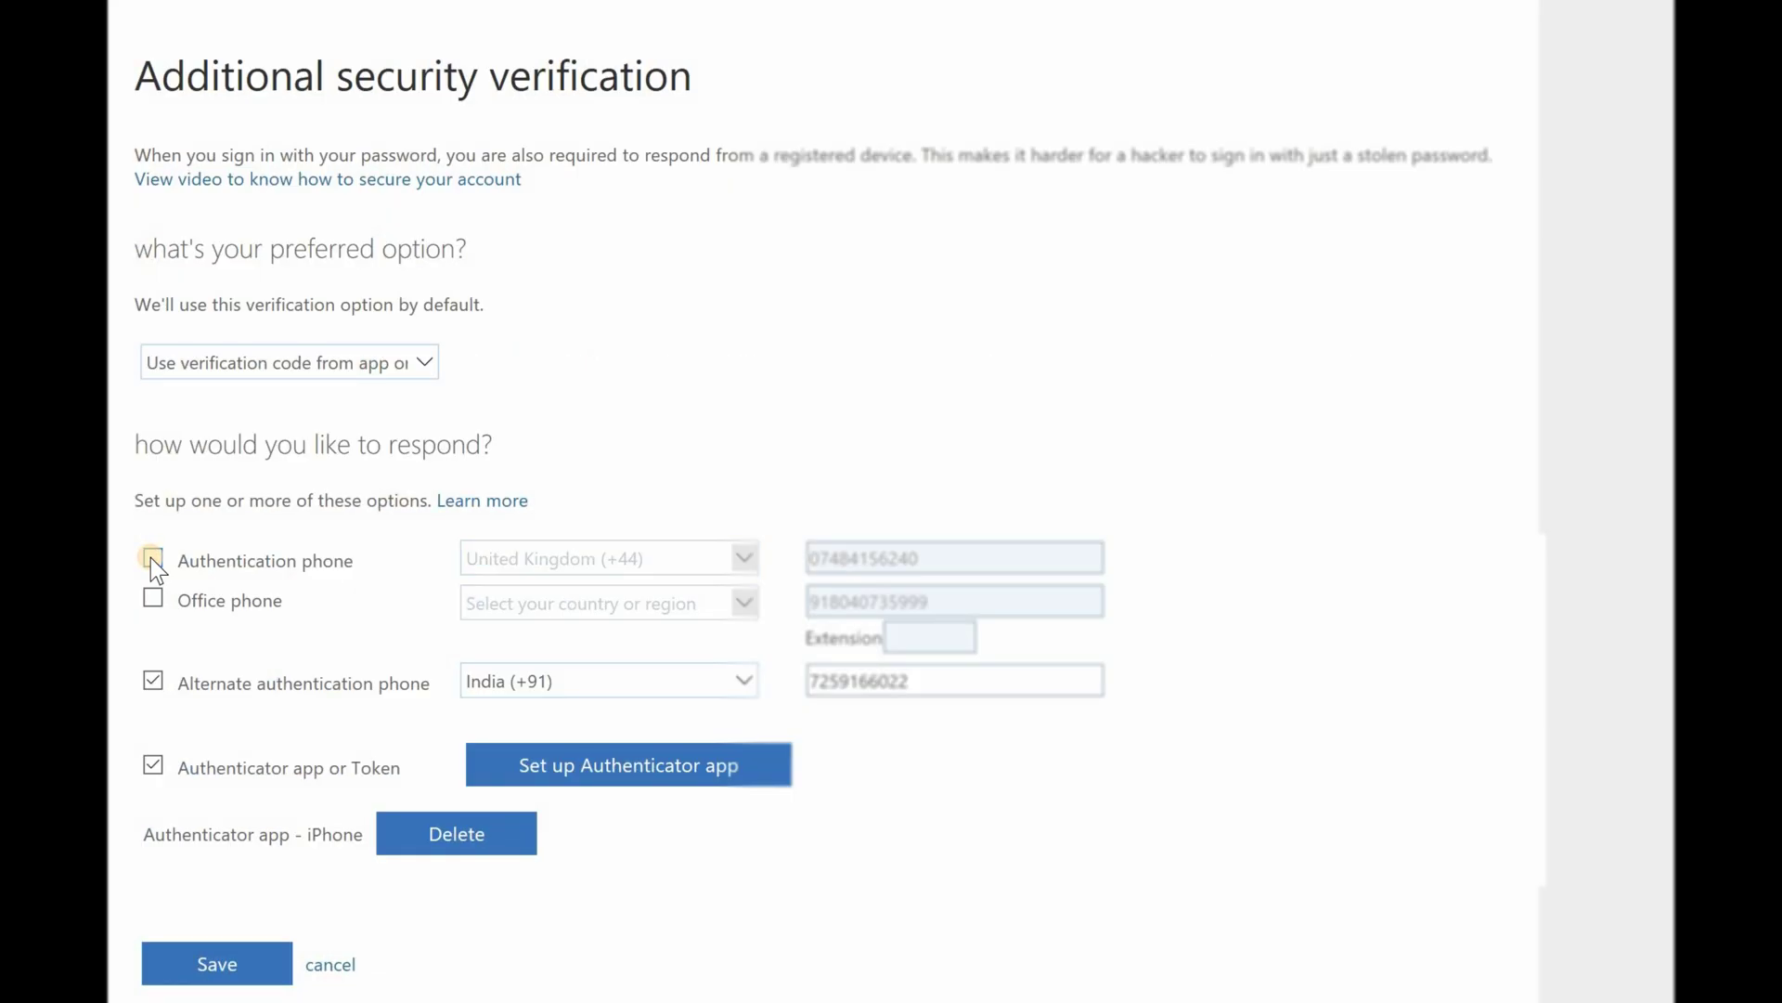
Step: Turn the Authentication phone option back on
click(152, 559)
Step: Keep the authentication phone number entered and switch the Office phone option off
click(954, 556)
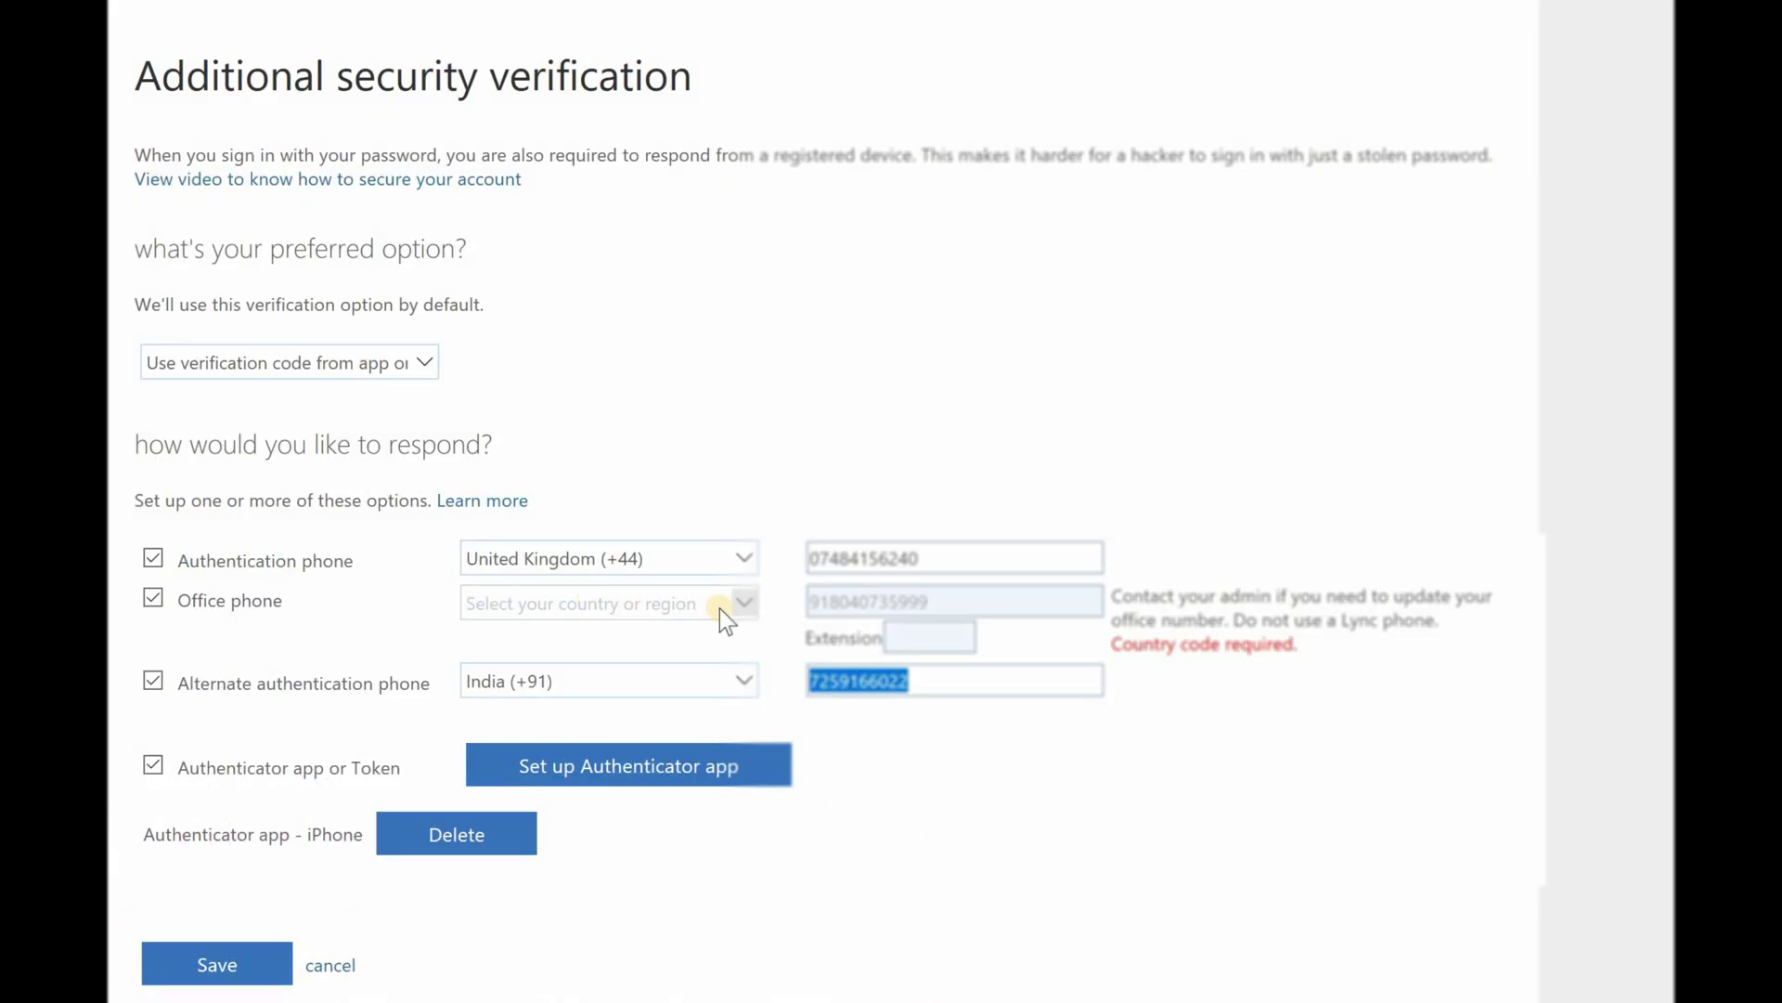
click(915, 635)
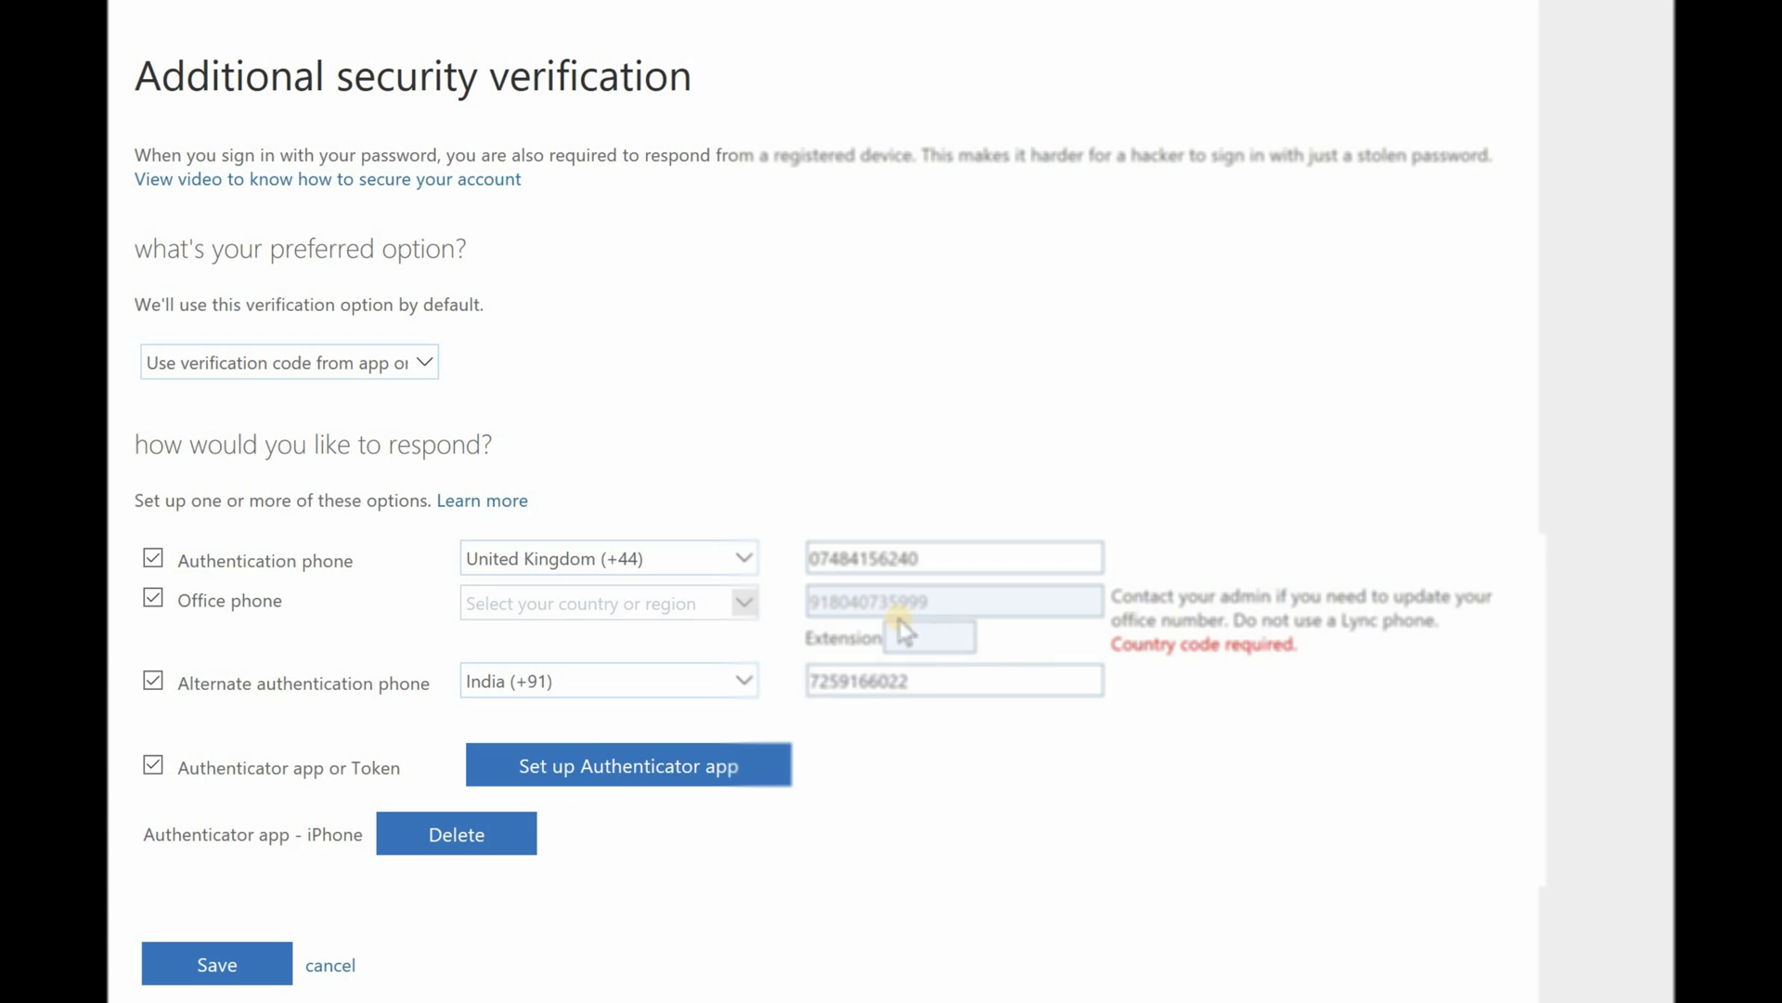
click(151, 598)
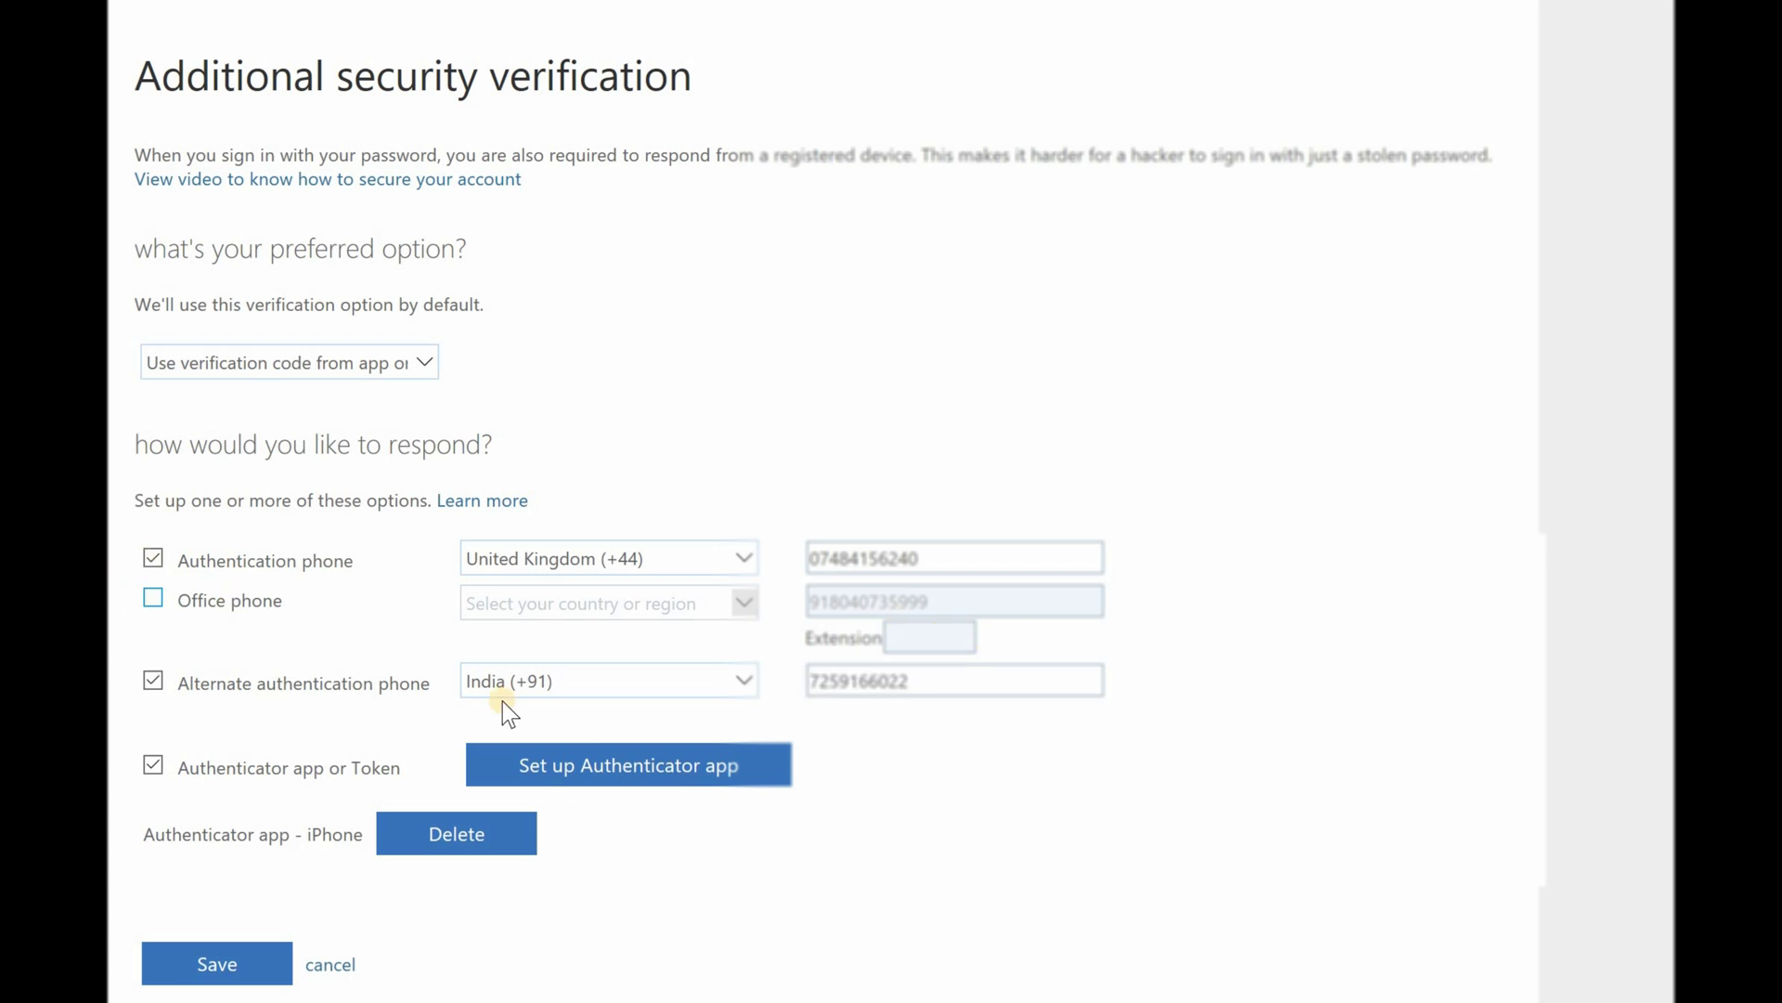
Step: Start the authenticator app setup and continue past the Configure mobile app screen
click(607, 763)
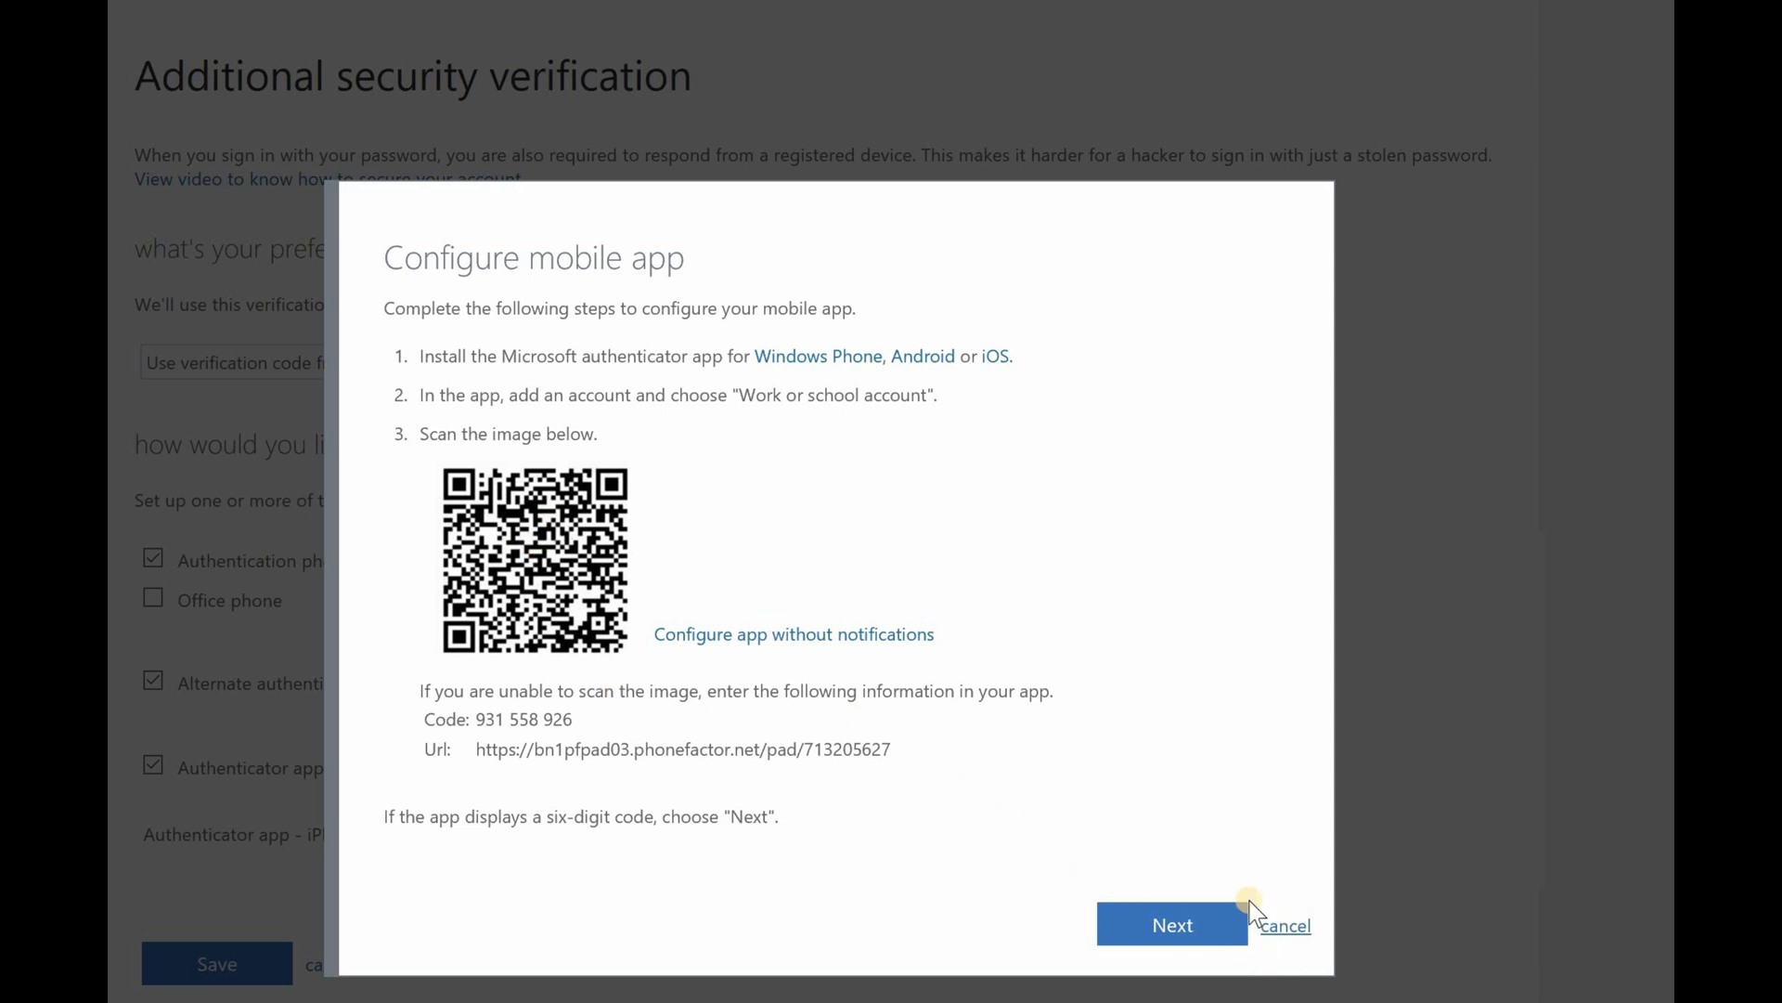
click(1216, 927)
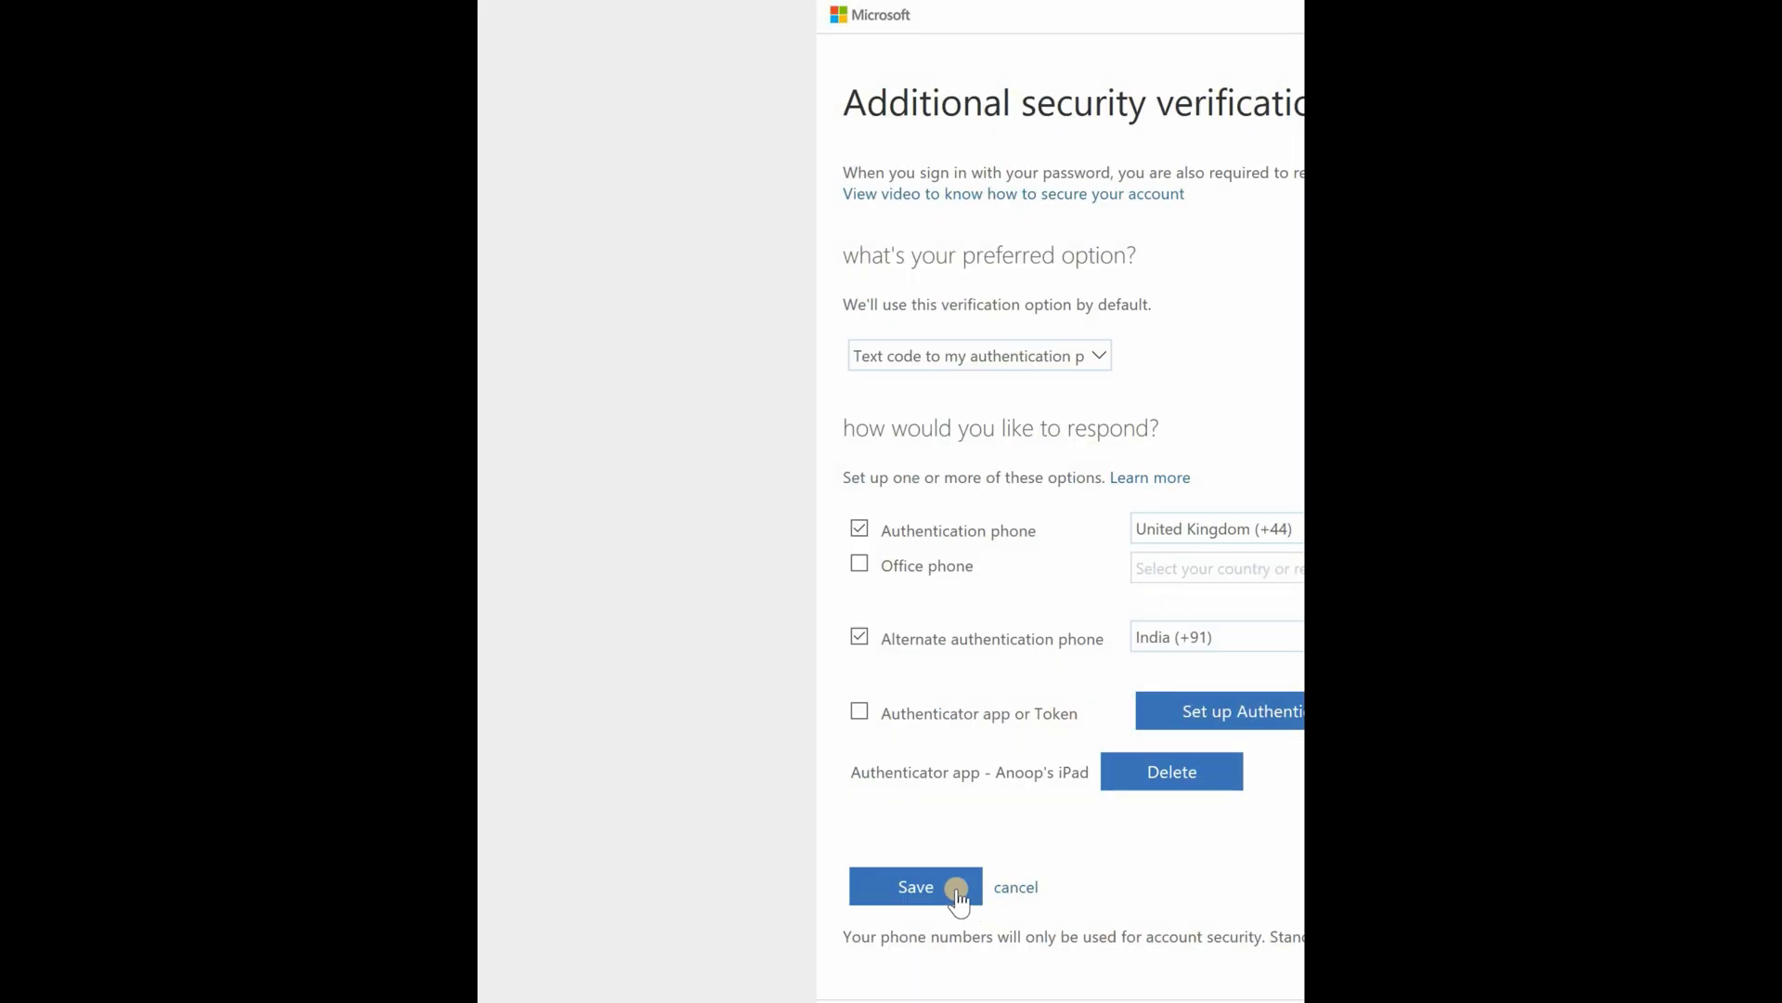
Step: Save the settings, then verify the phone by entering the texted verification code
click(951, 890)
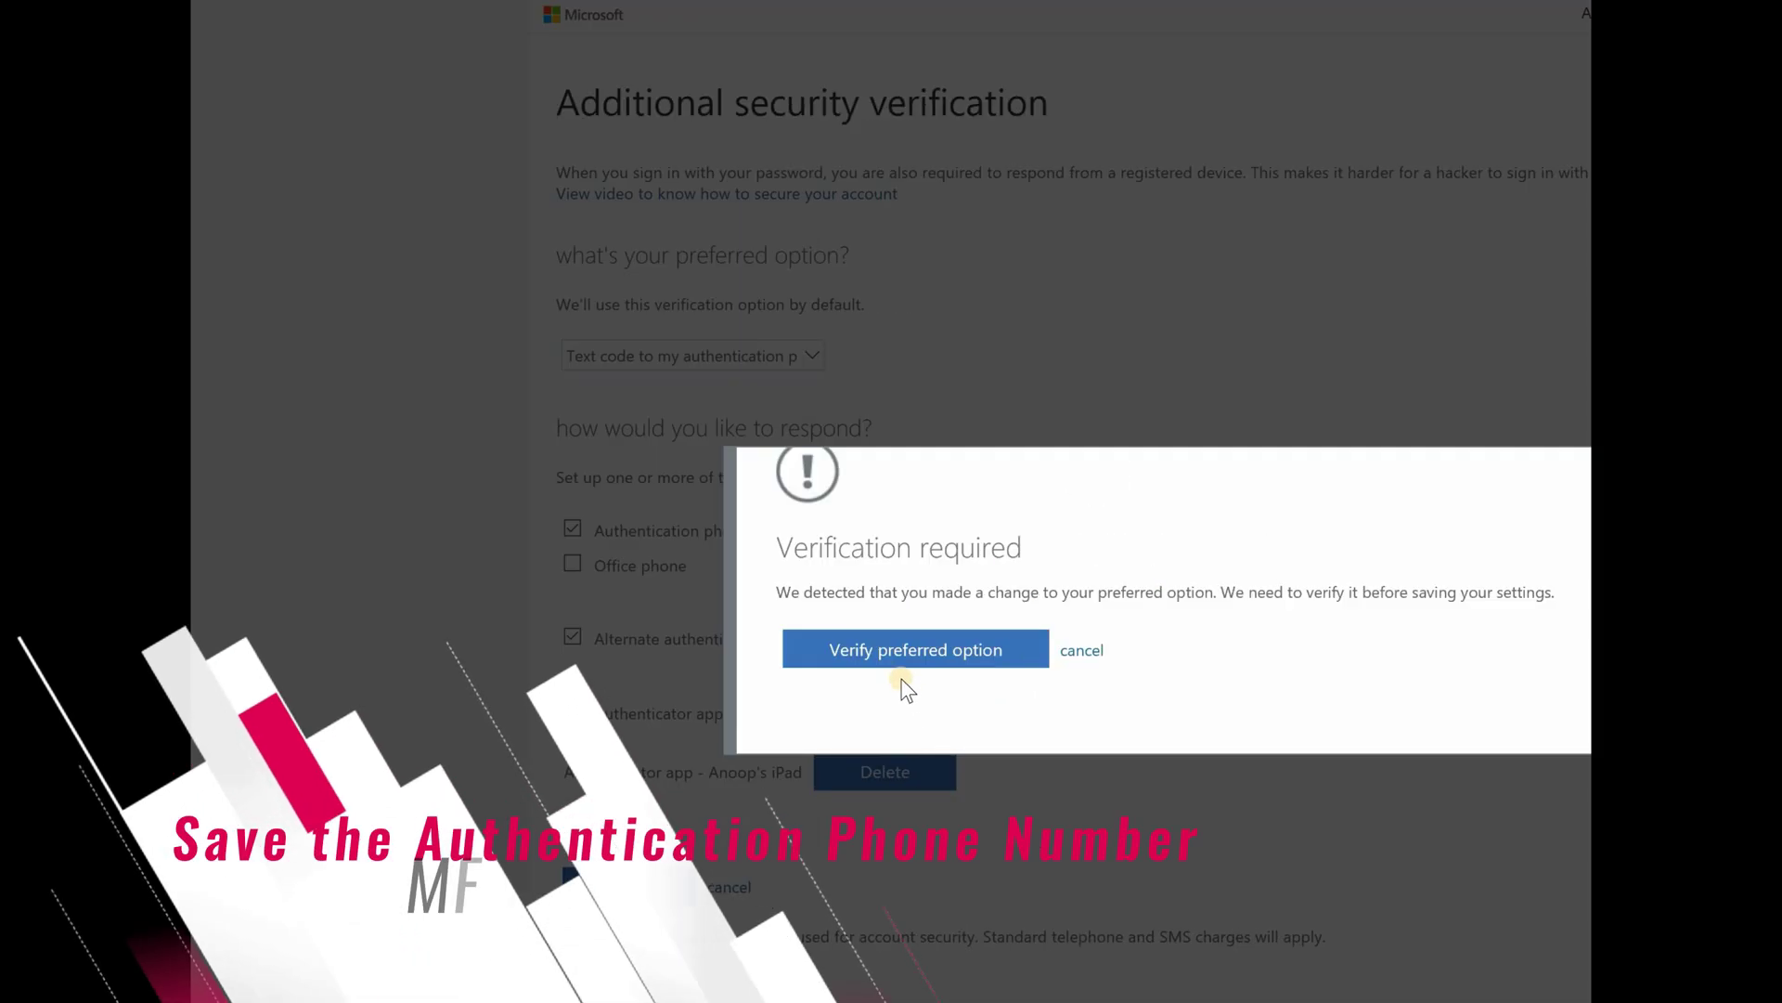
click(1194, 650)
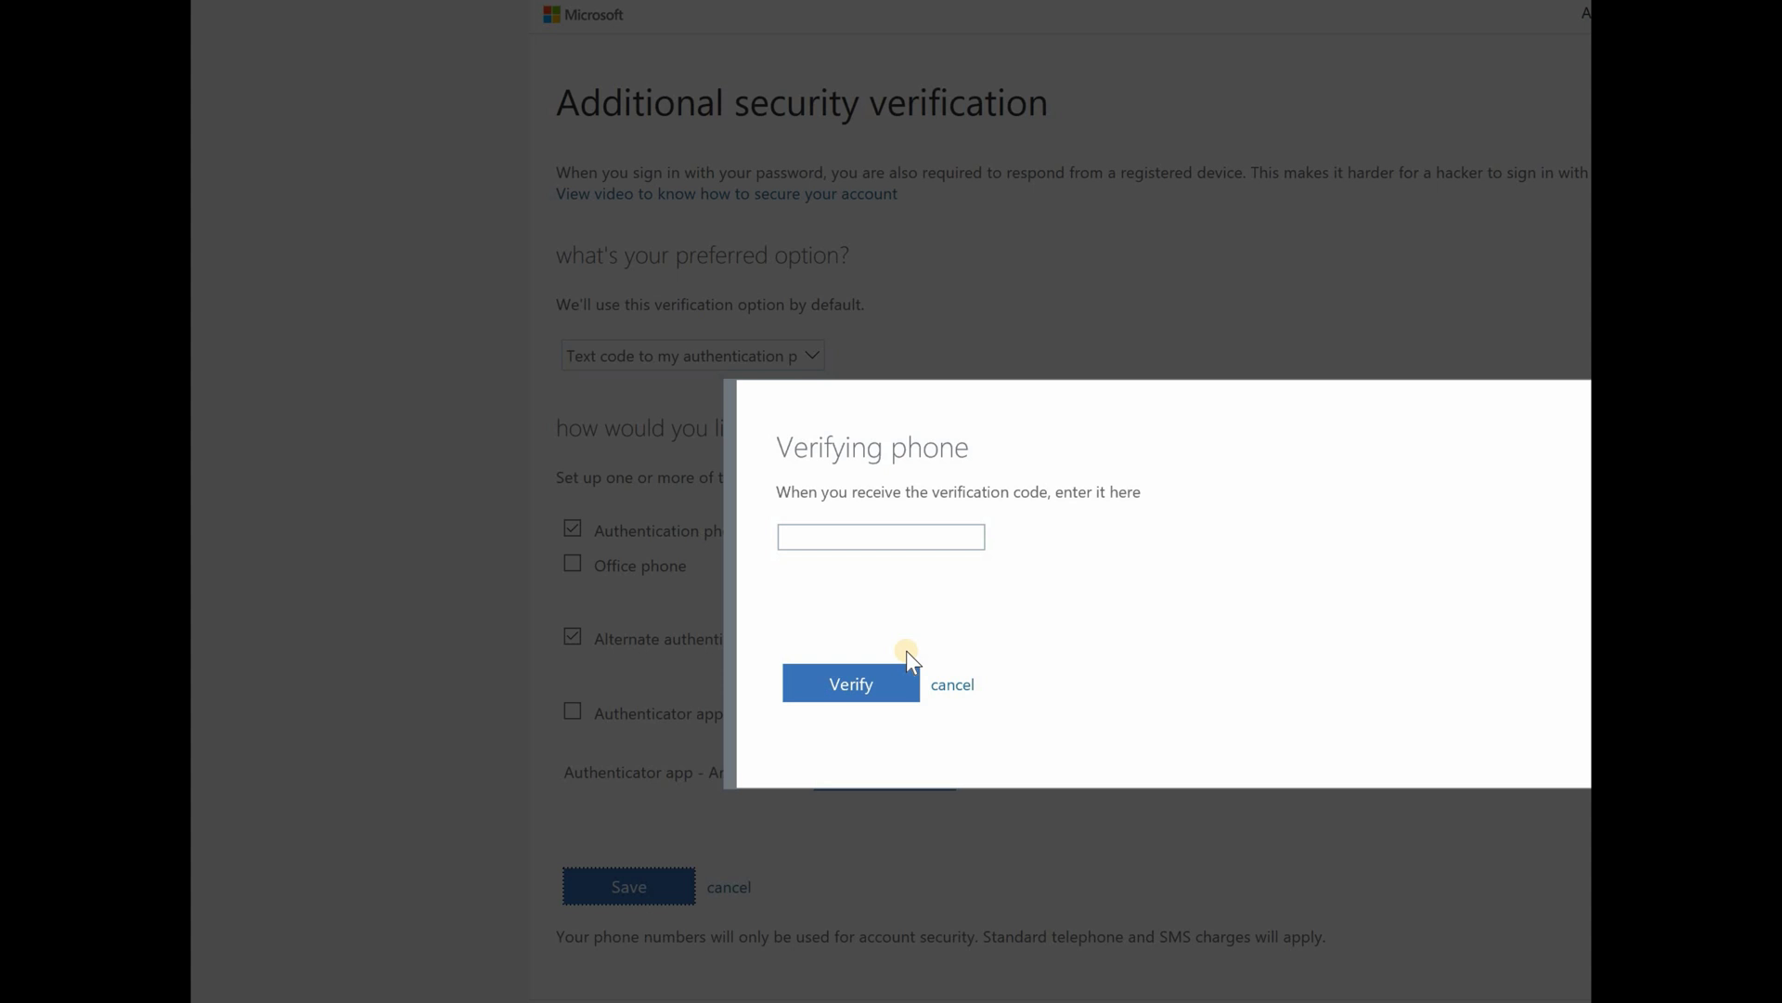
click(861, 537)
click(889, 685)
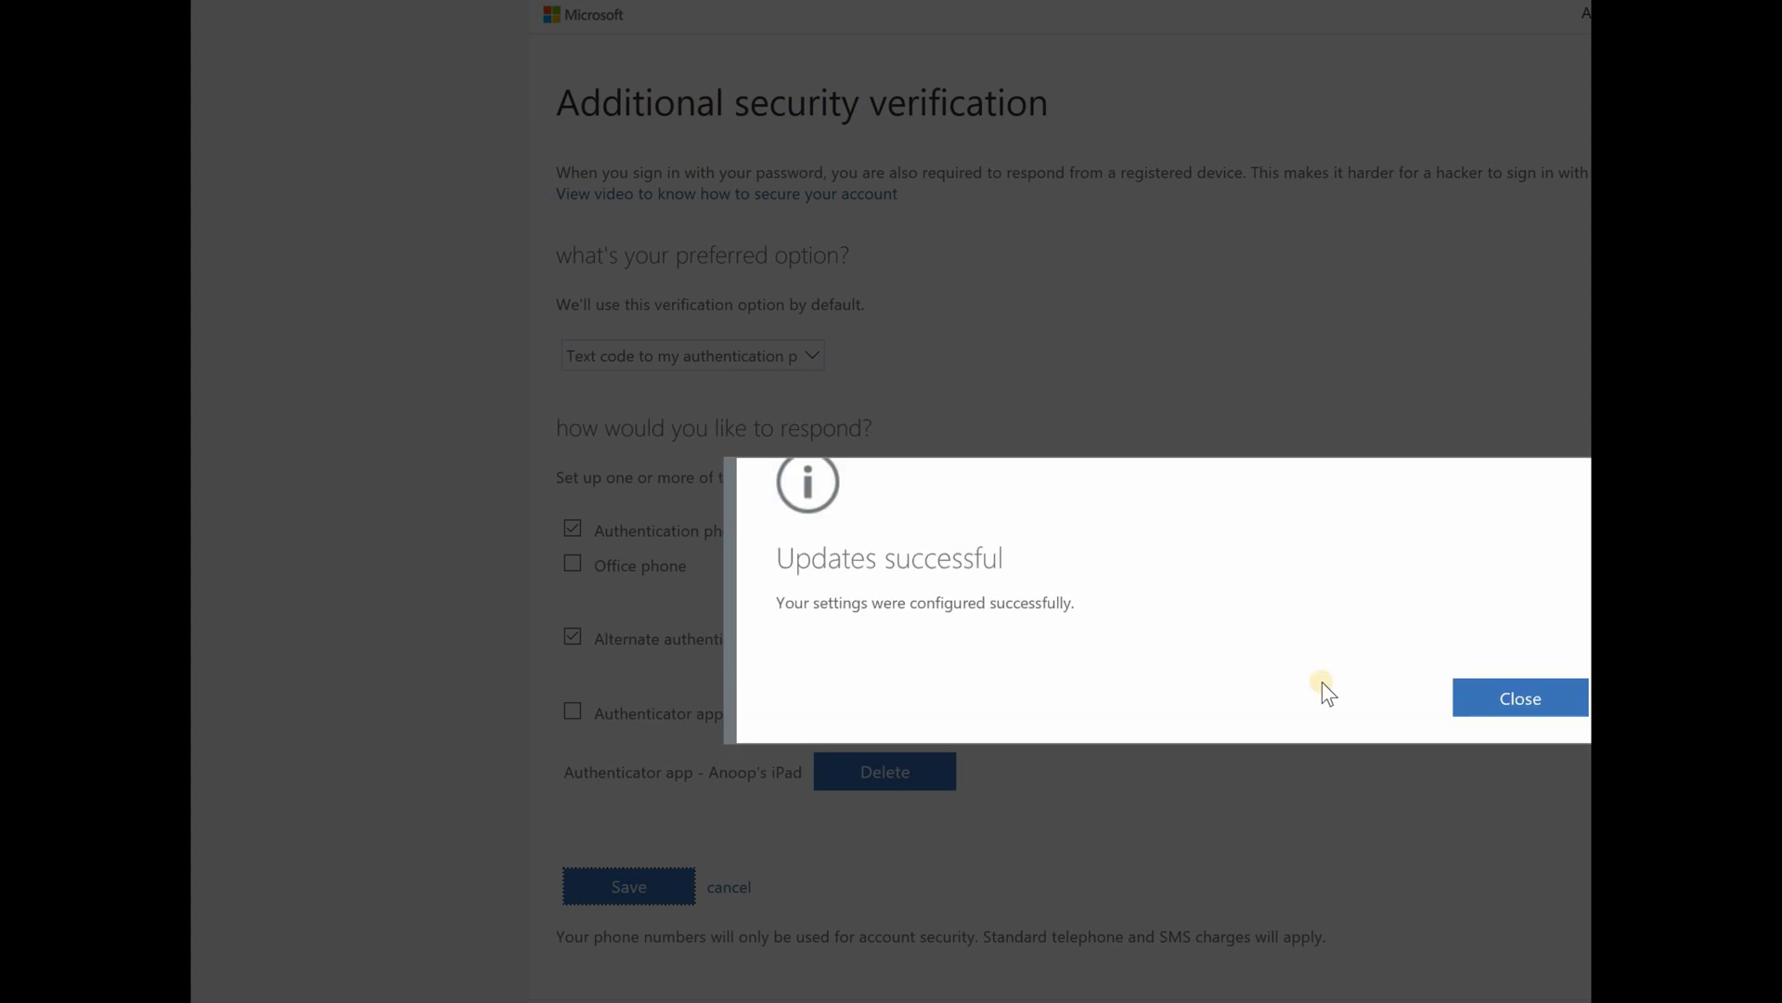
Step: Close the 'Updates successful' dialog to return to the saved settings
click(1537, 694)
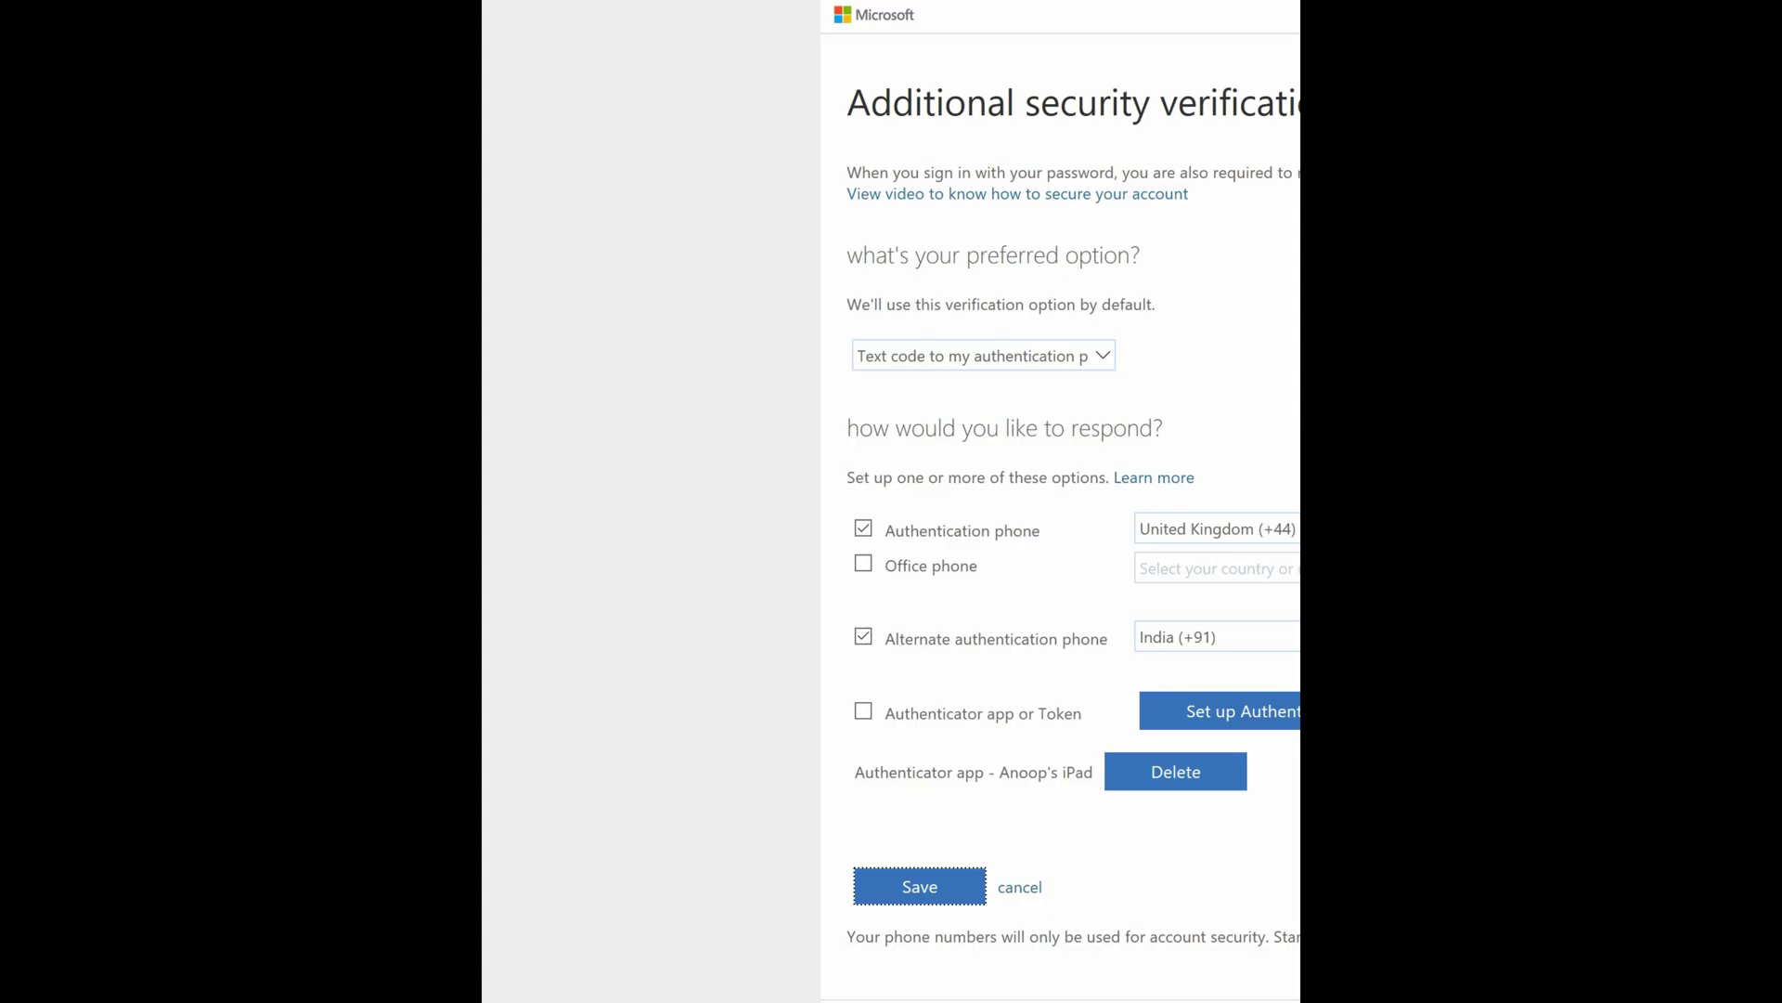